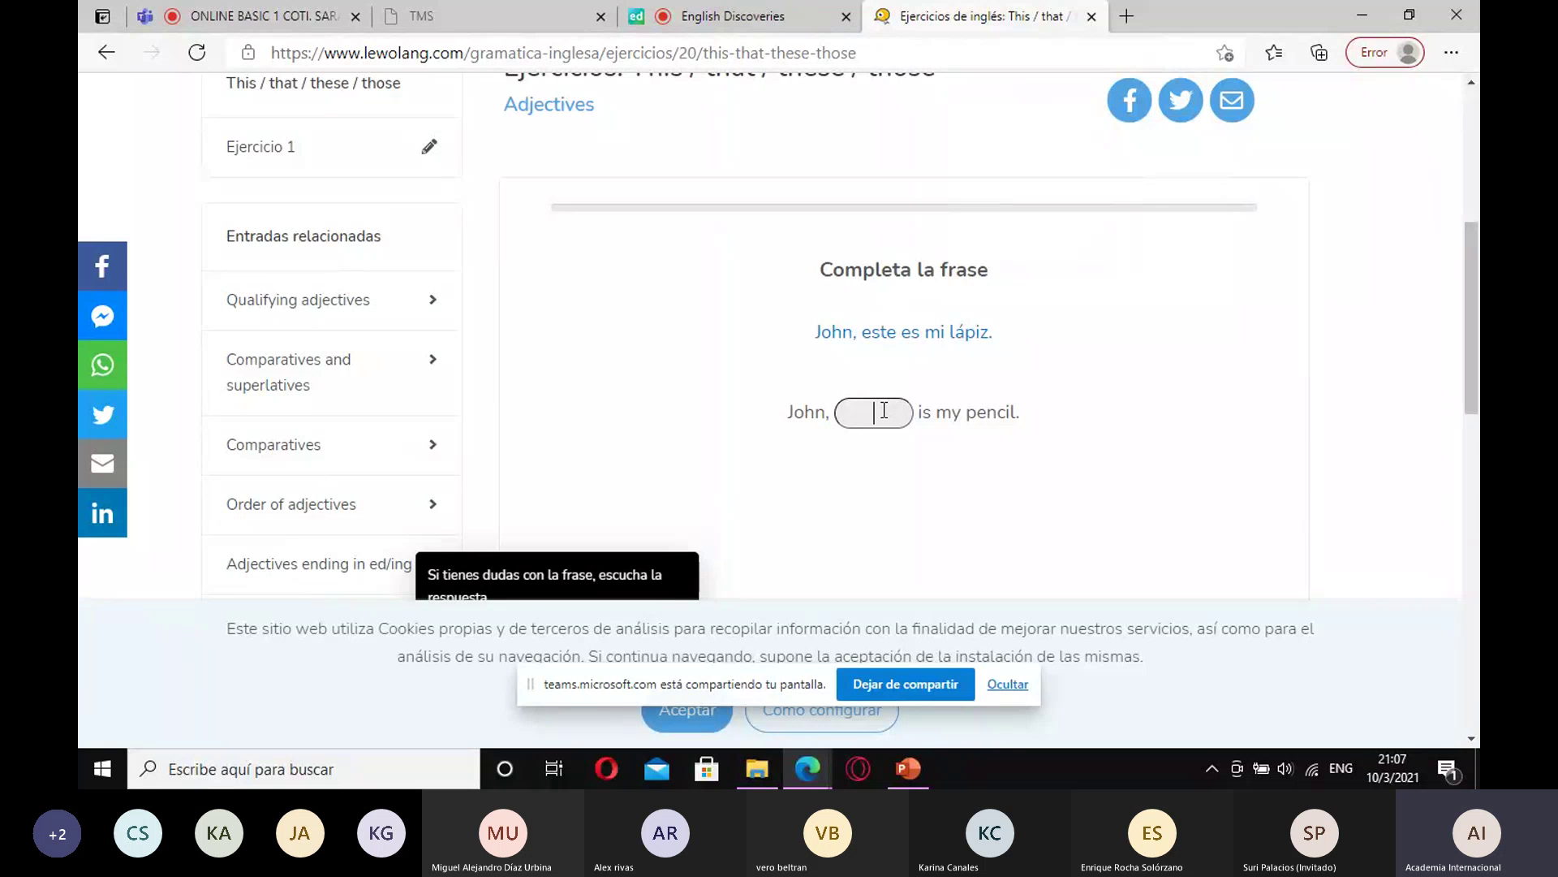
- Complete the pencil sentence with "this" and check the answer
type("hes")
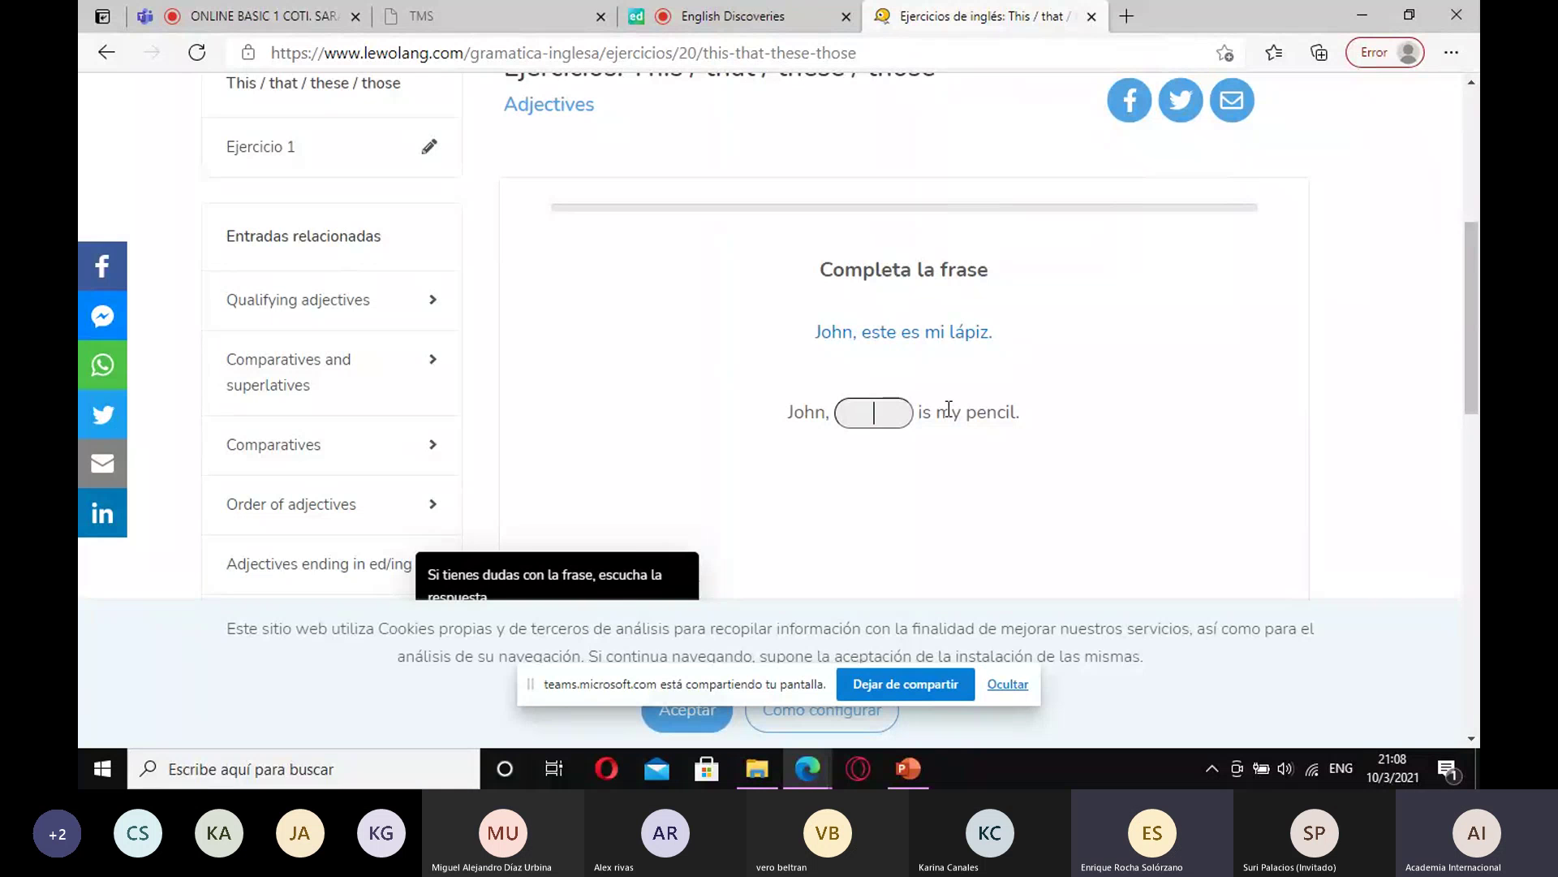
type("thu=")
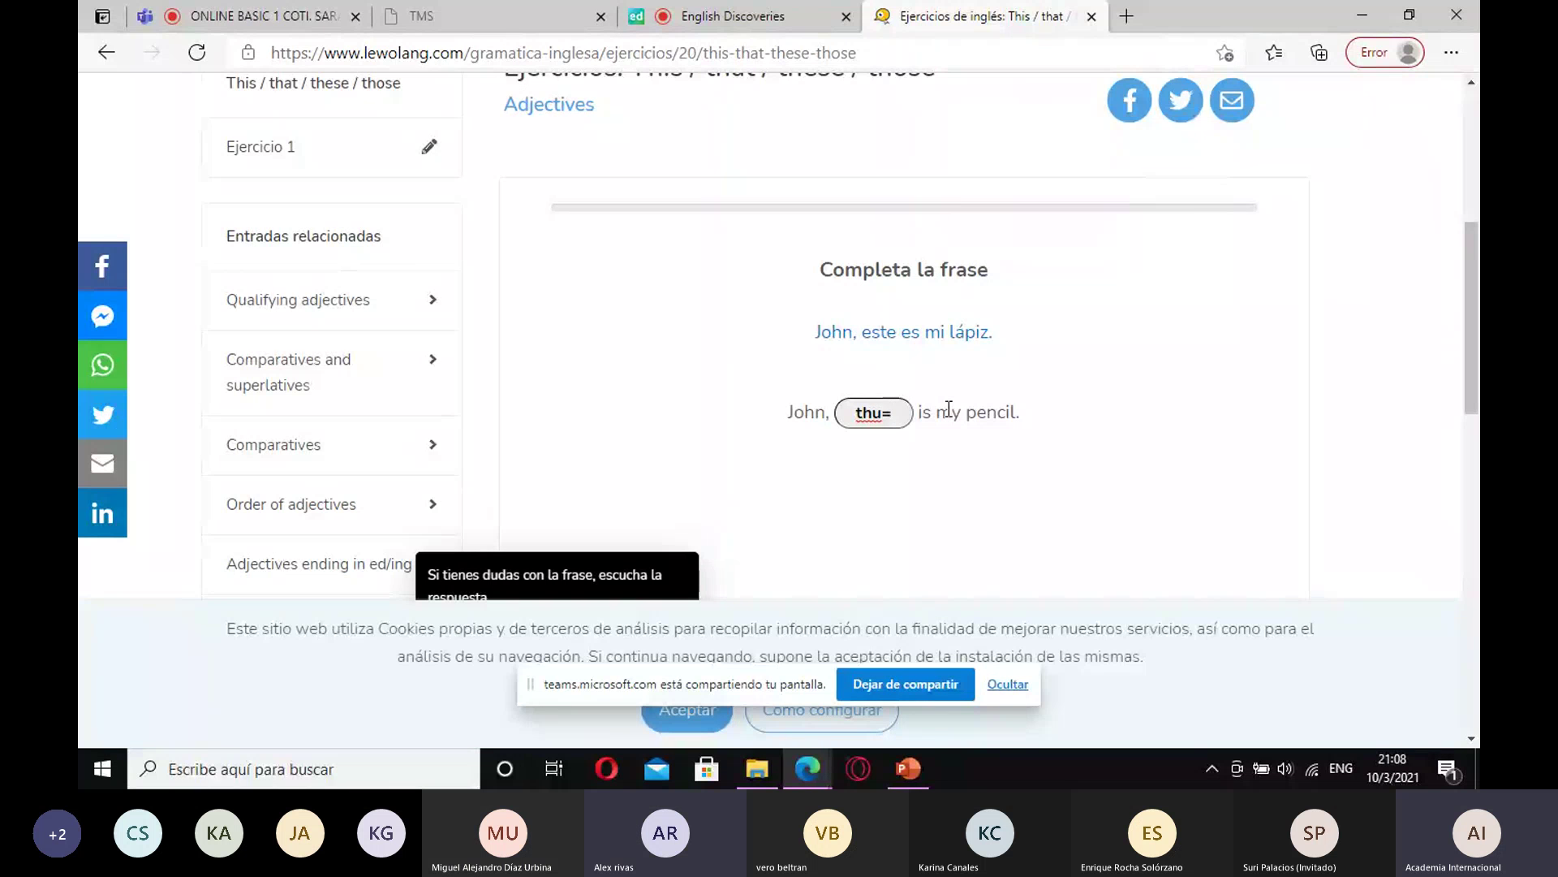
key("BackSpace")
type("is")
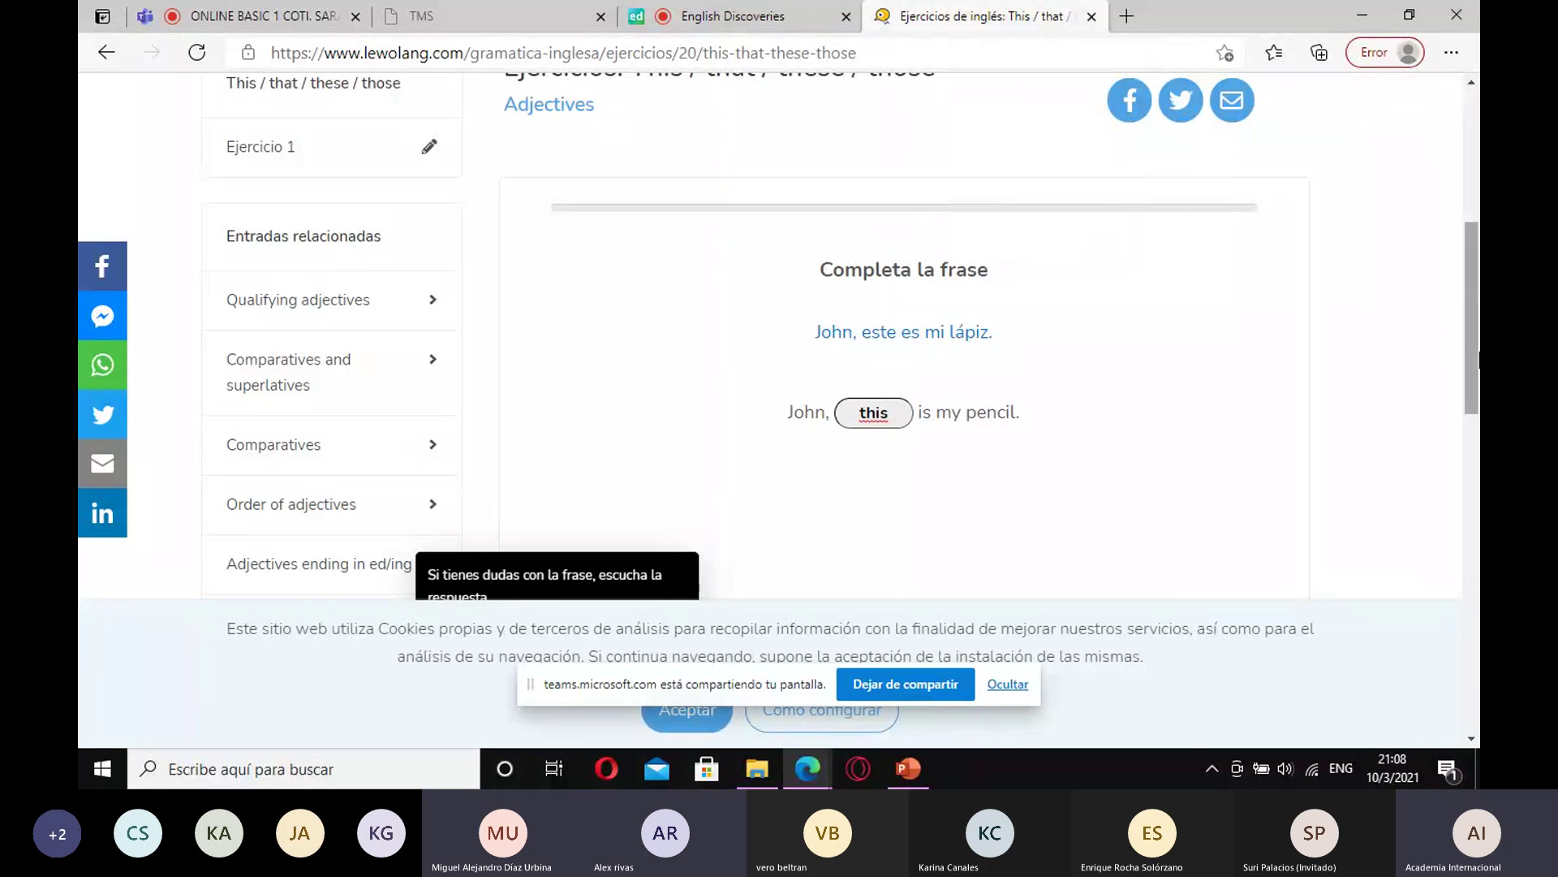
scroll(845, 336, "down", 2)
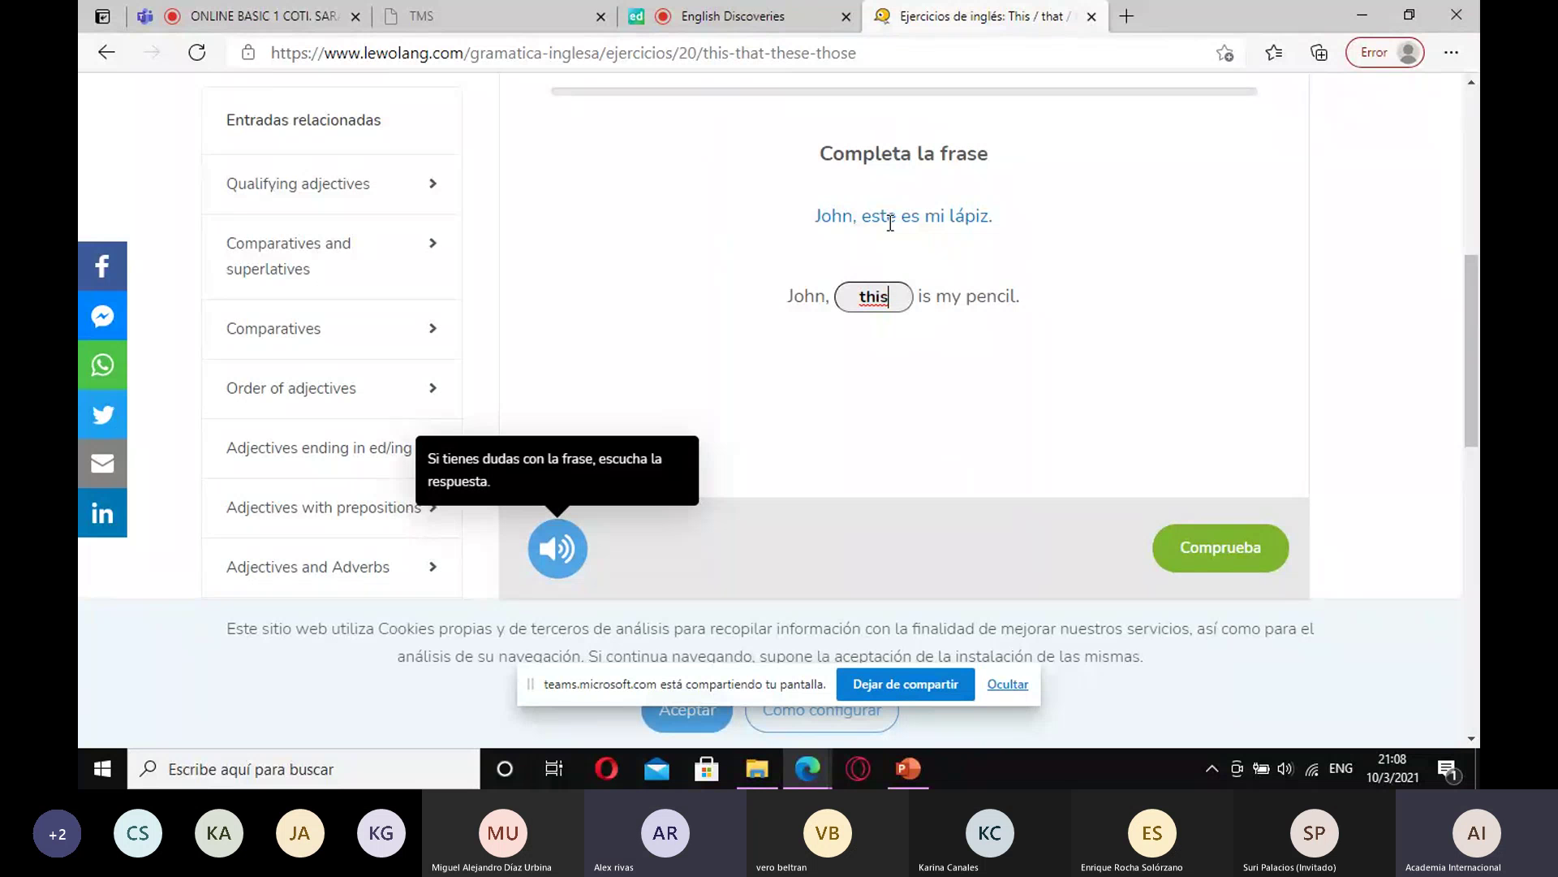
left_click(1226, 566)
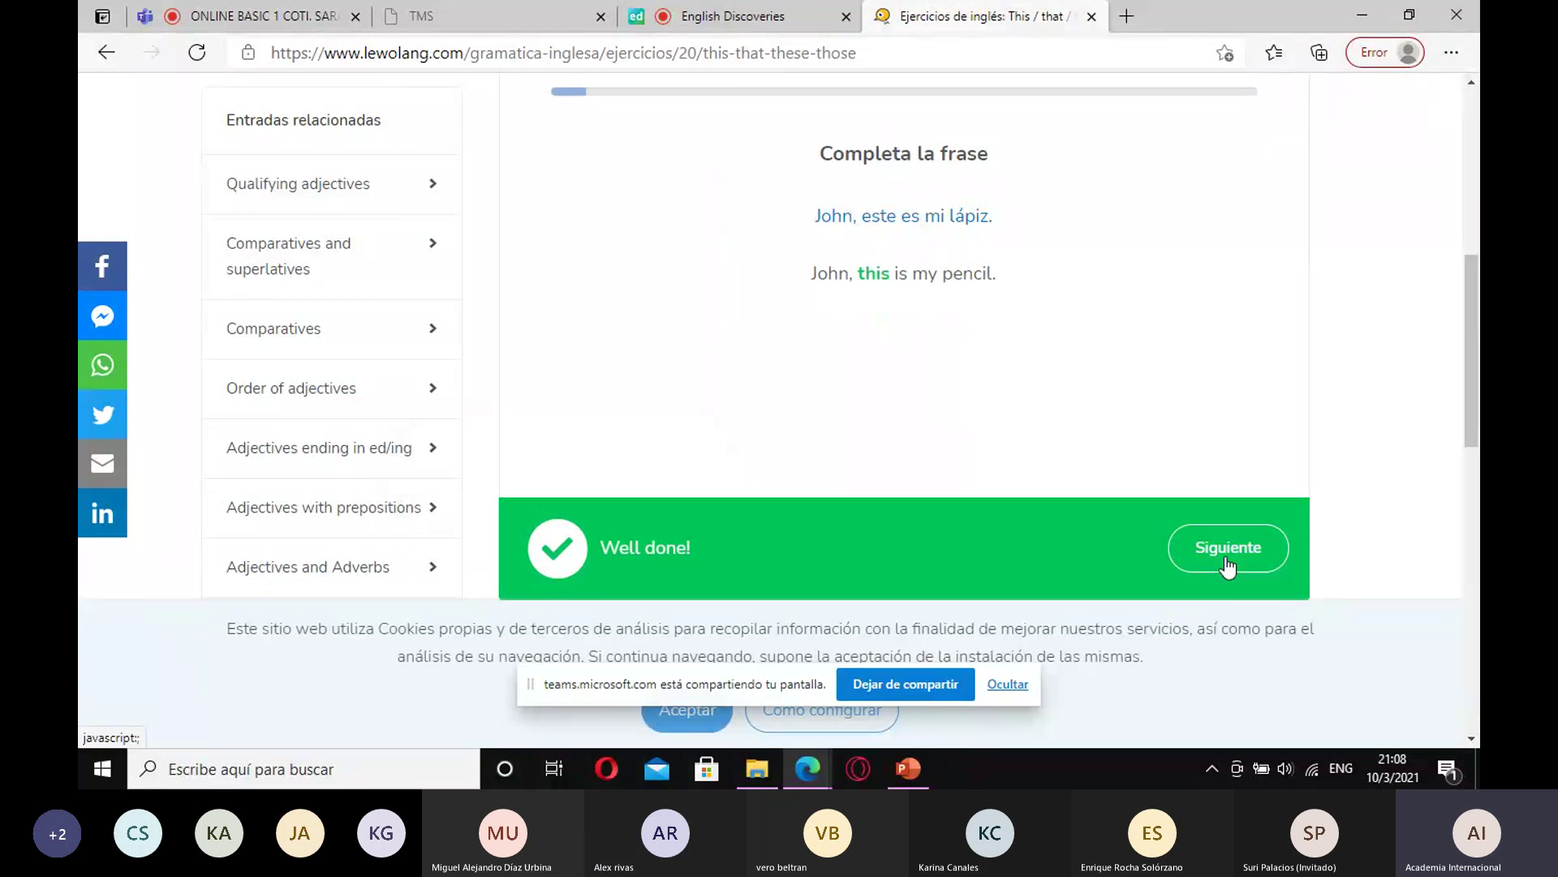
- Answer and check the following two sentences, using "those" for the people who are my parents and "this" for the wallet question
left_click(1226, 565)
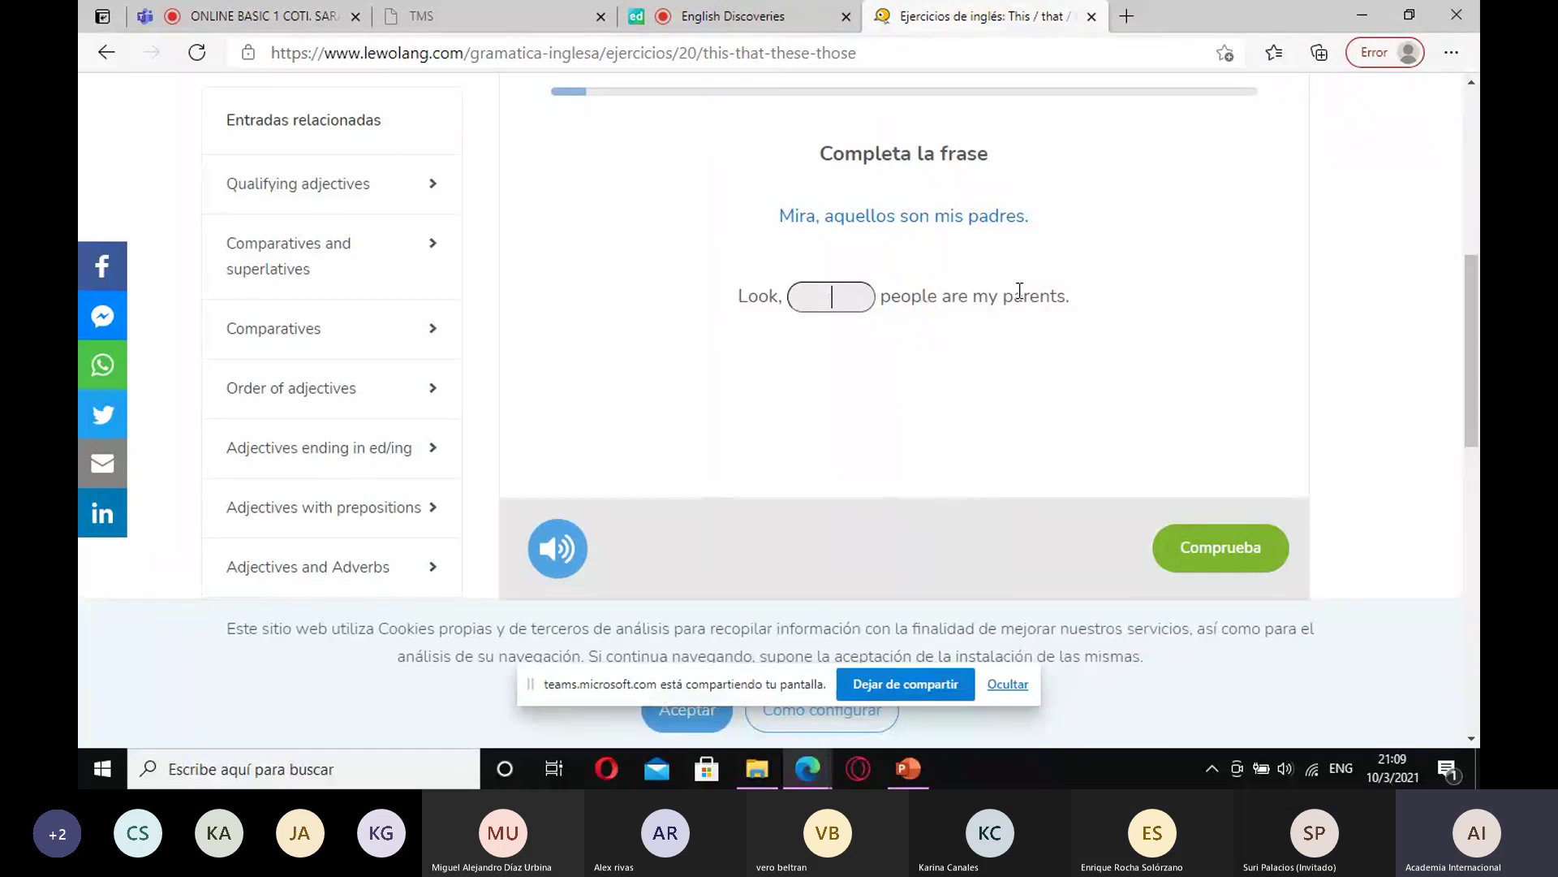
type("thos")
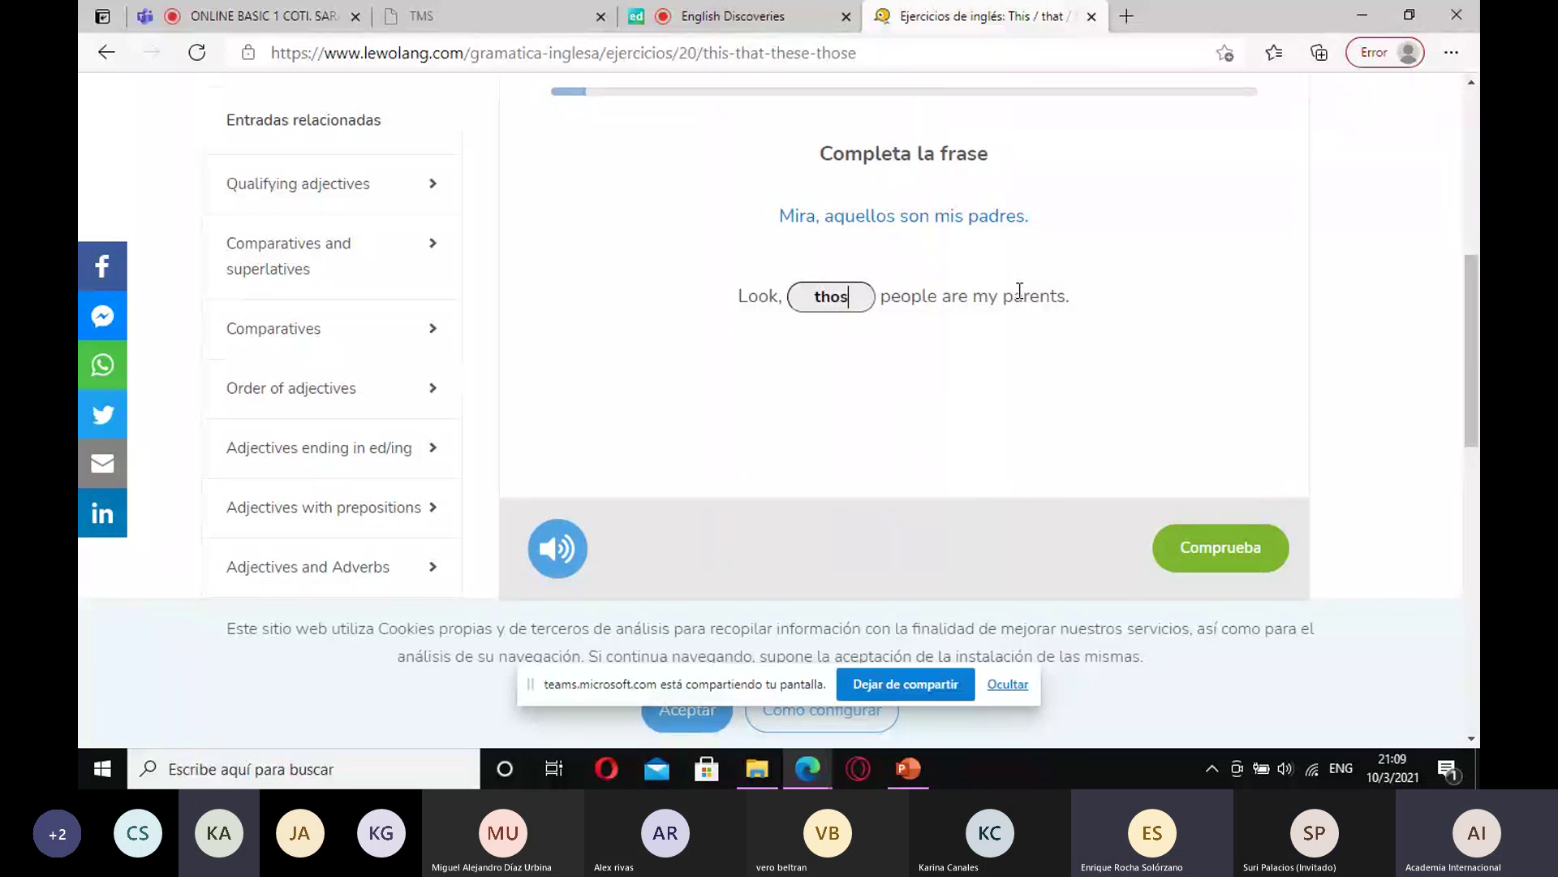
type("e")
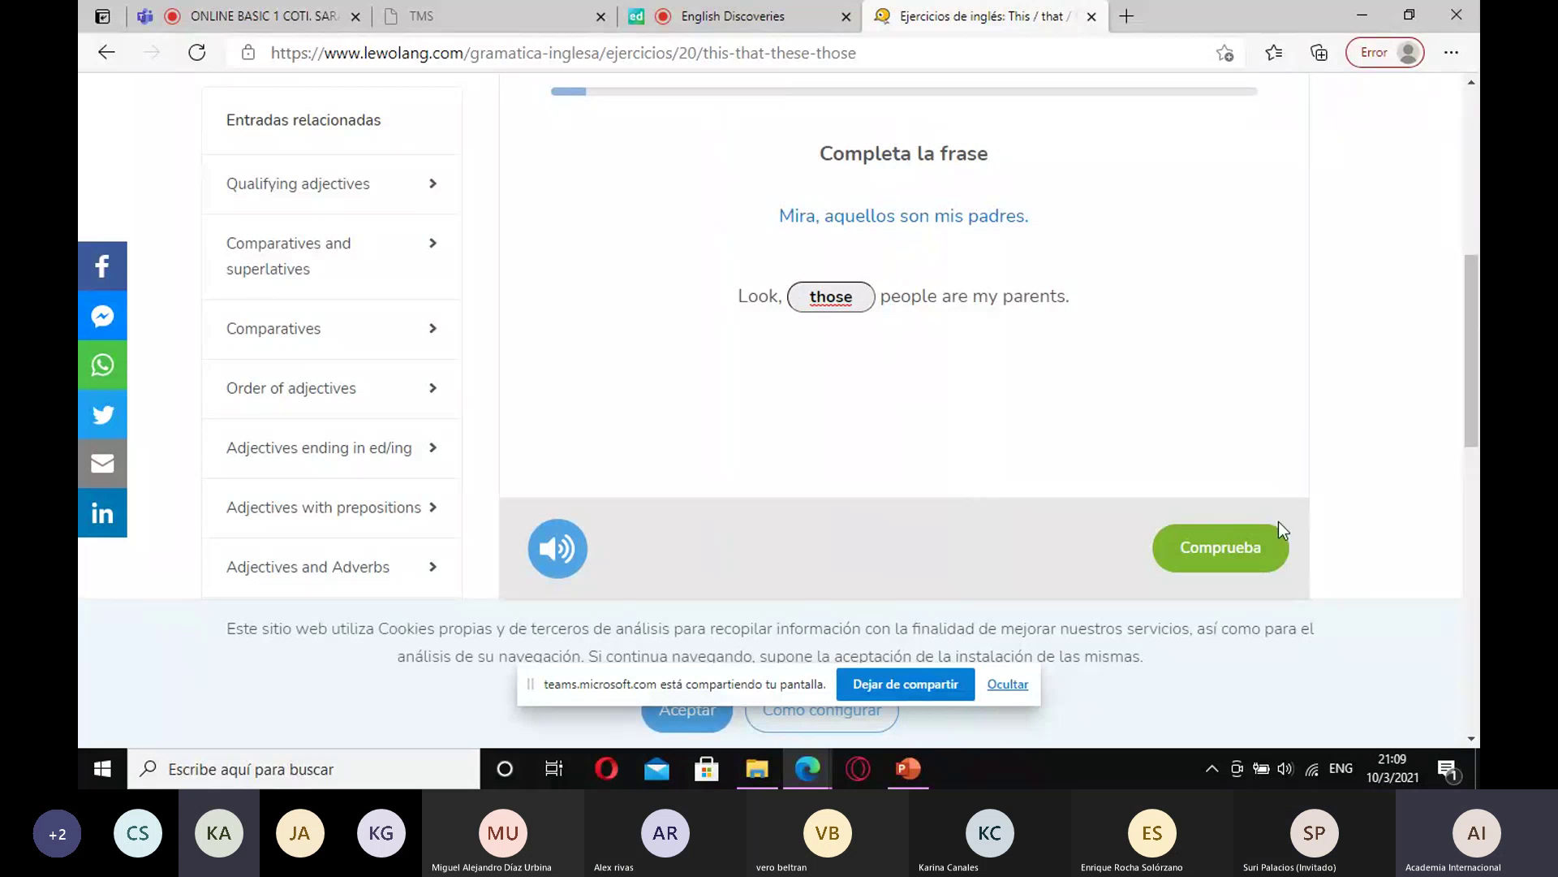
left_click(1230, 559)
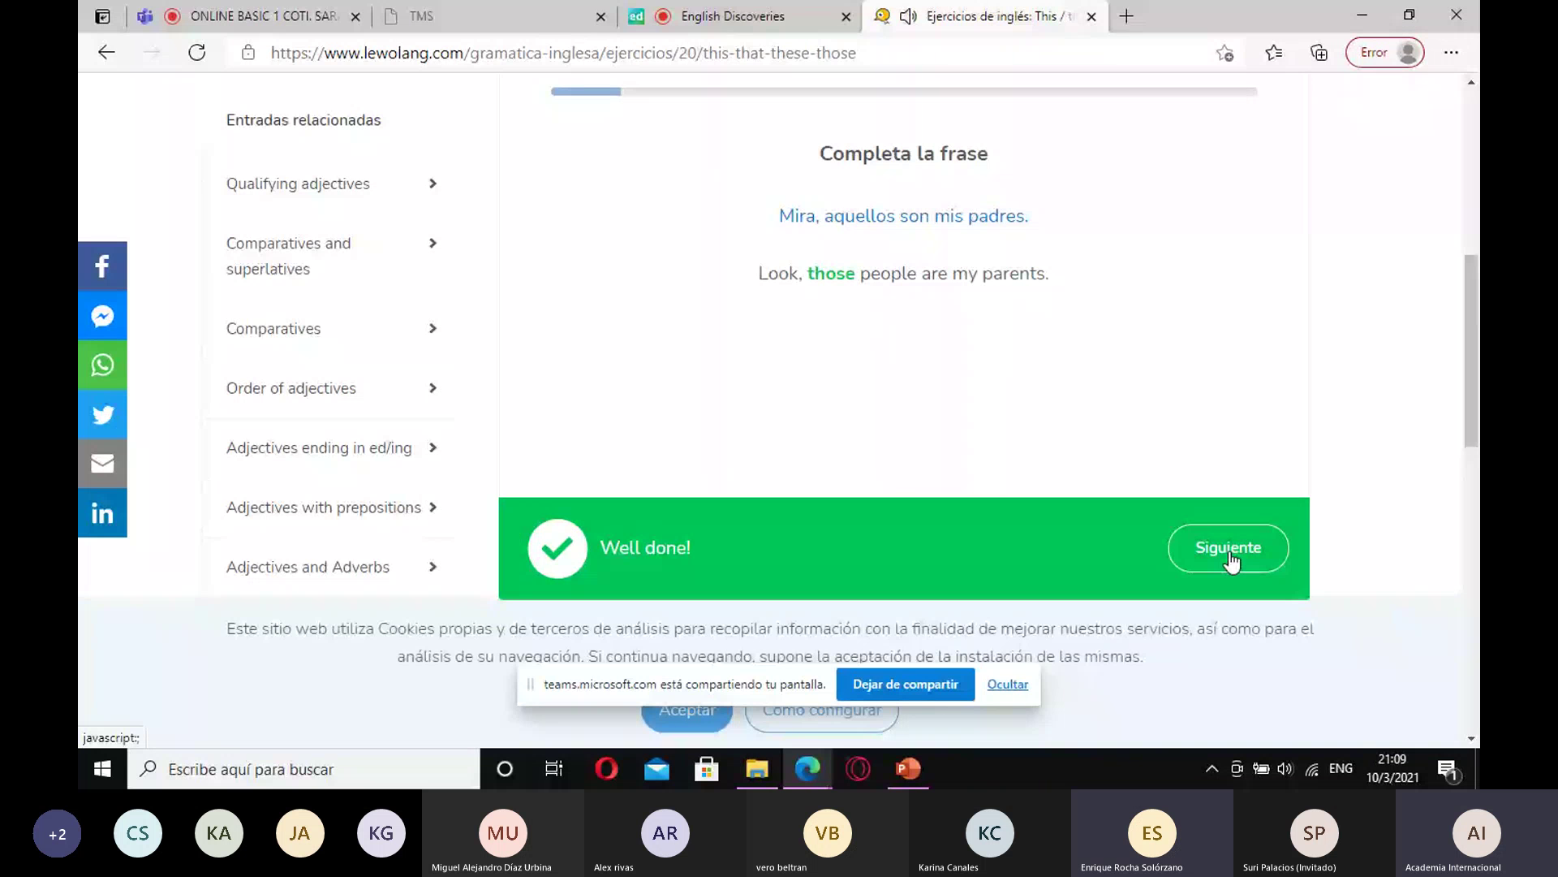
left_click(1229, 559)
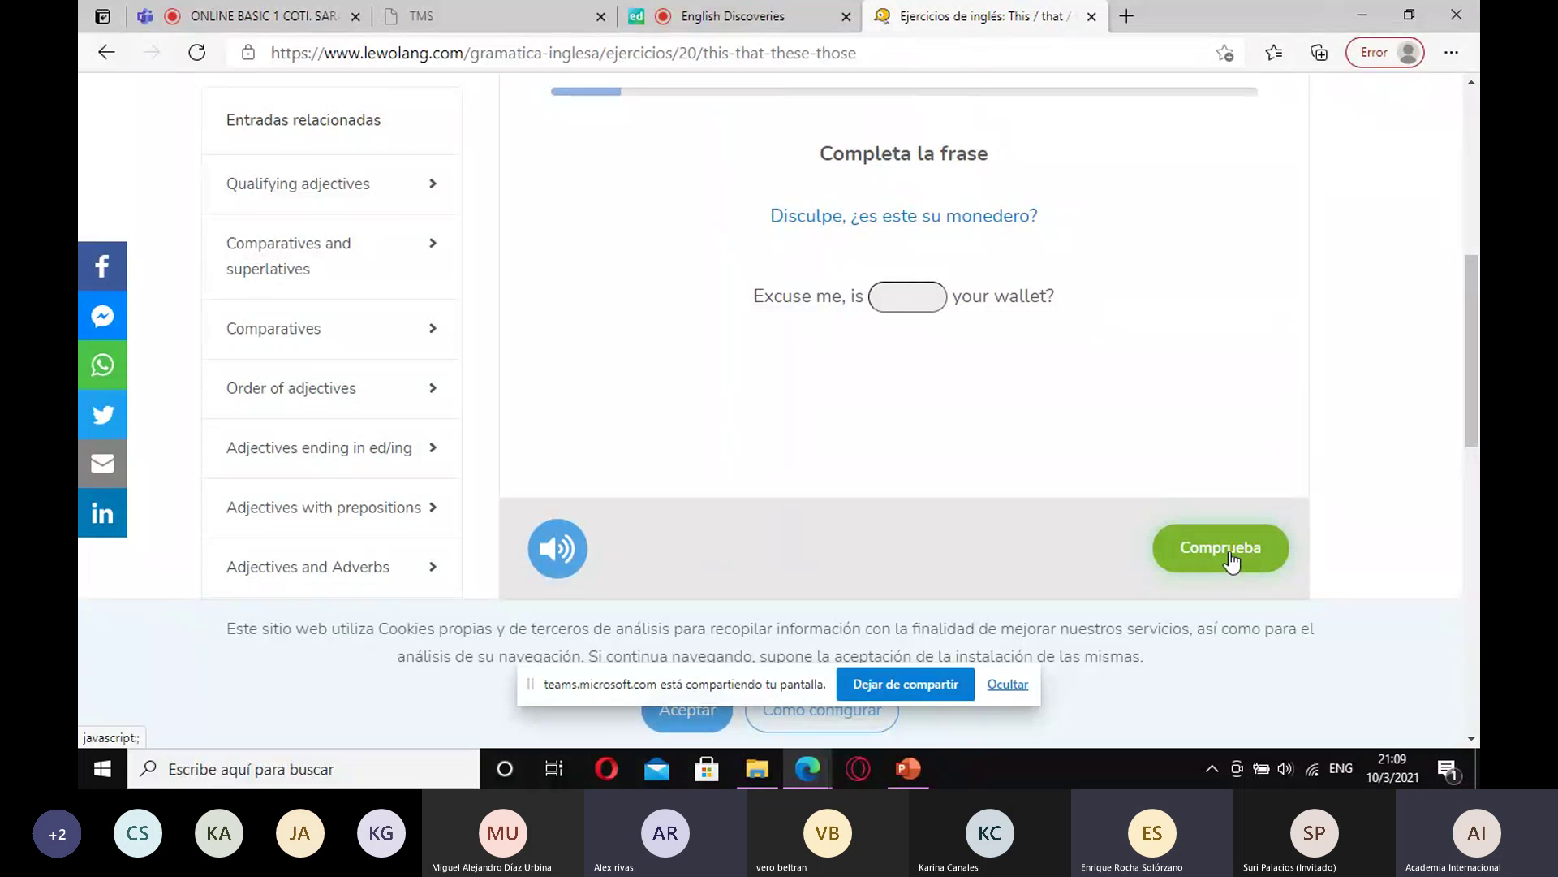
type("this")
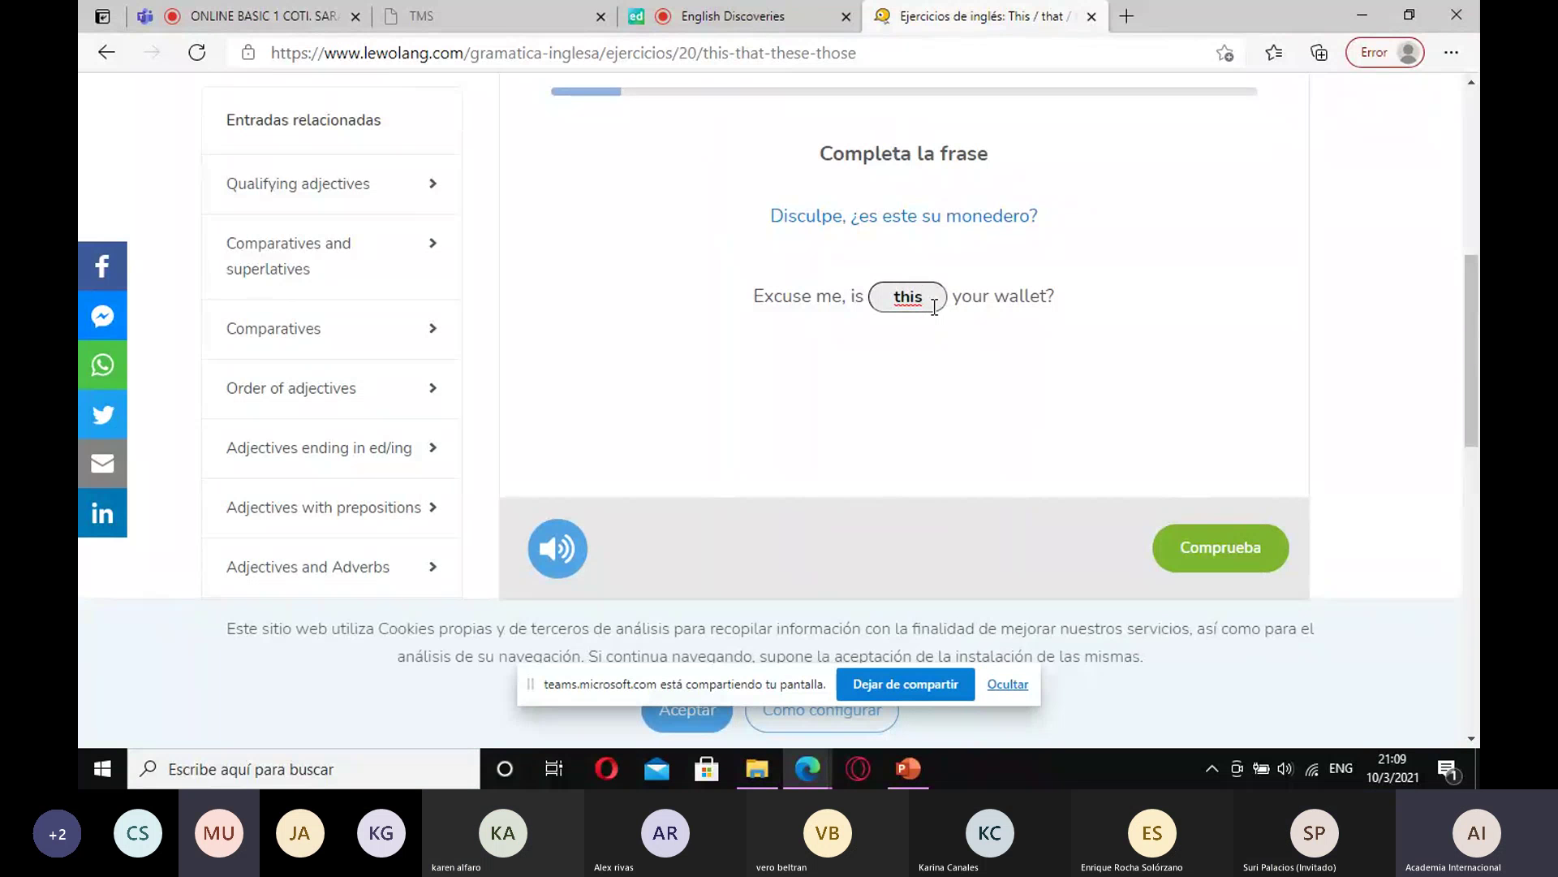
left_click(1236, 562)
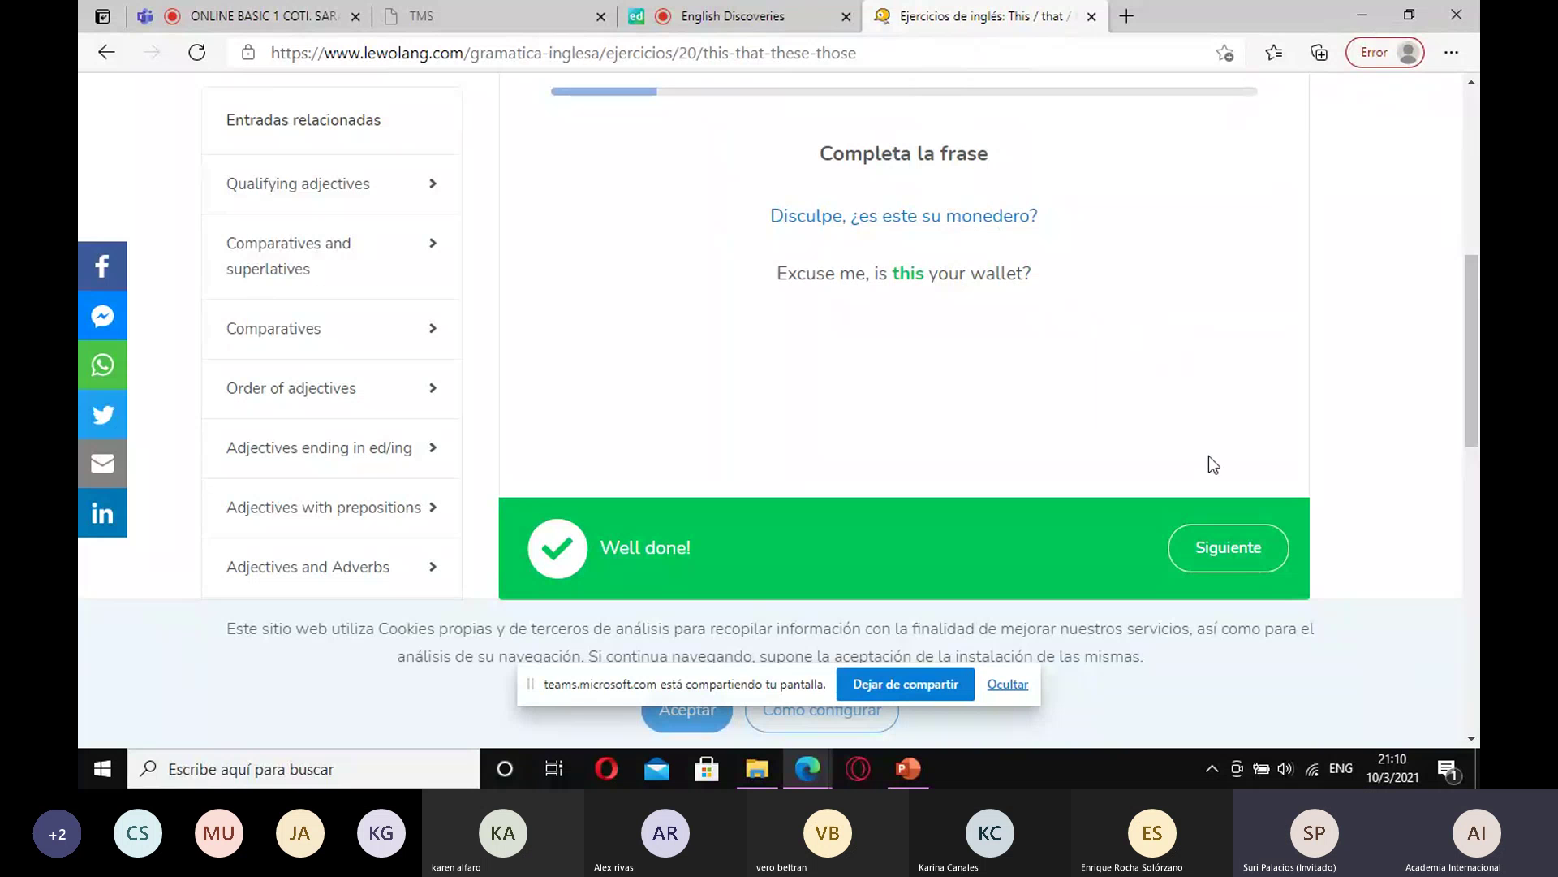
- Answer and check the following two sentences, filling in "these" before movies and "those" before beautiful animals
left_click(1229, 552)
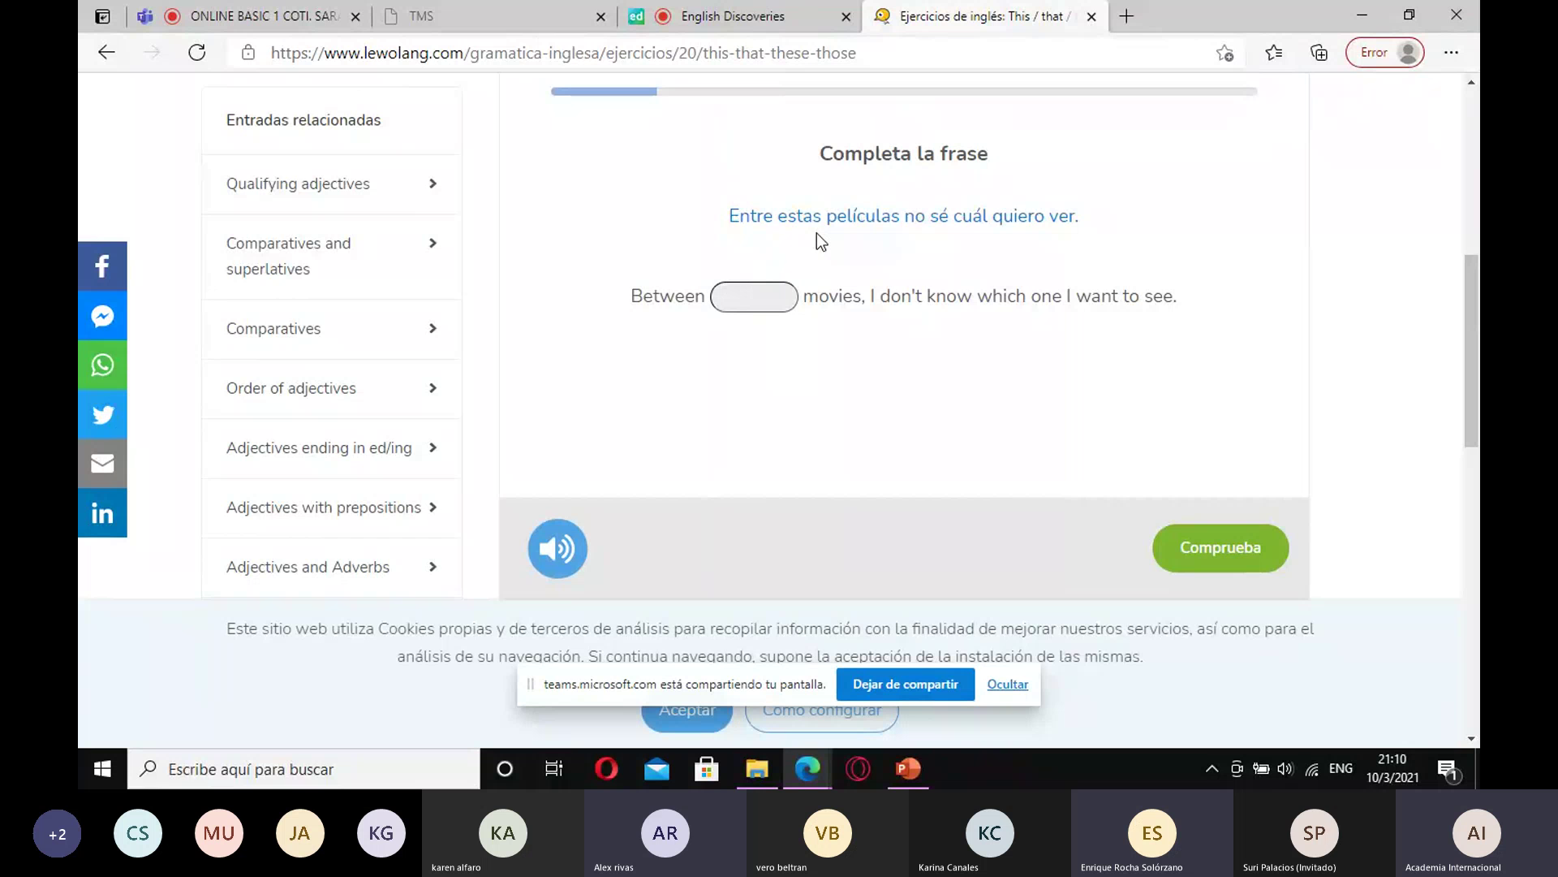
type("these")
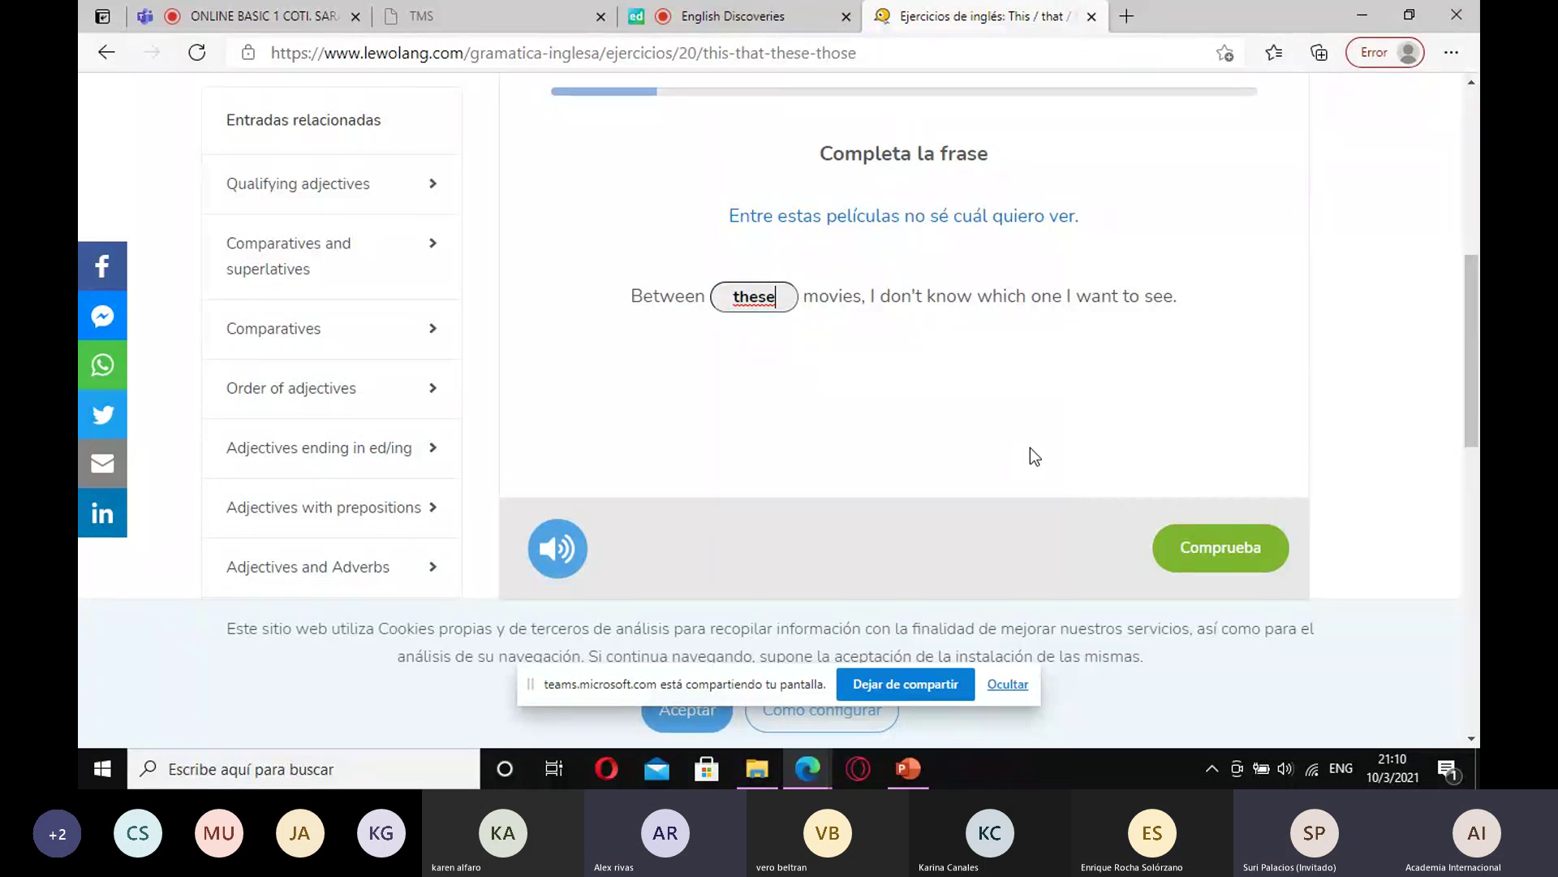
left_click(1185, 555)
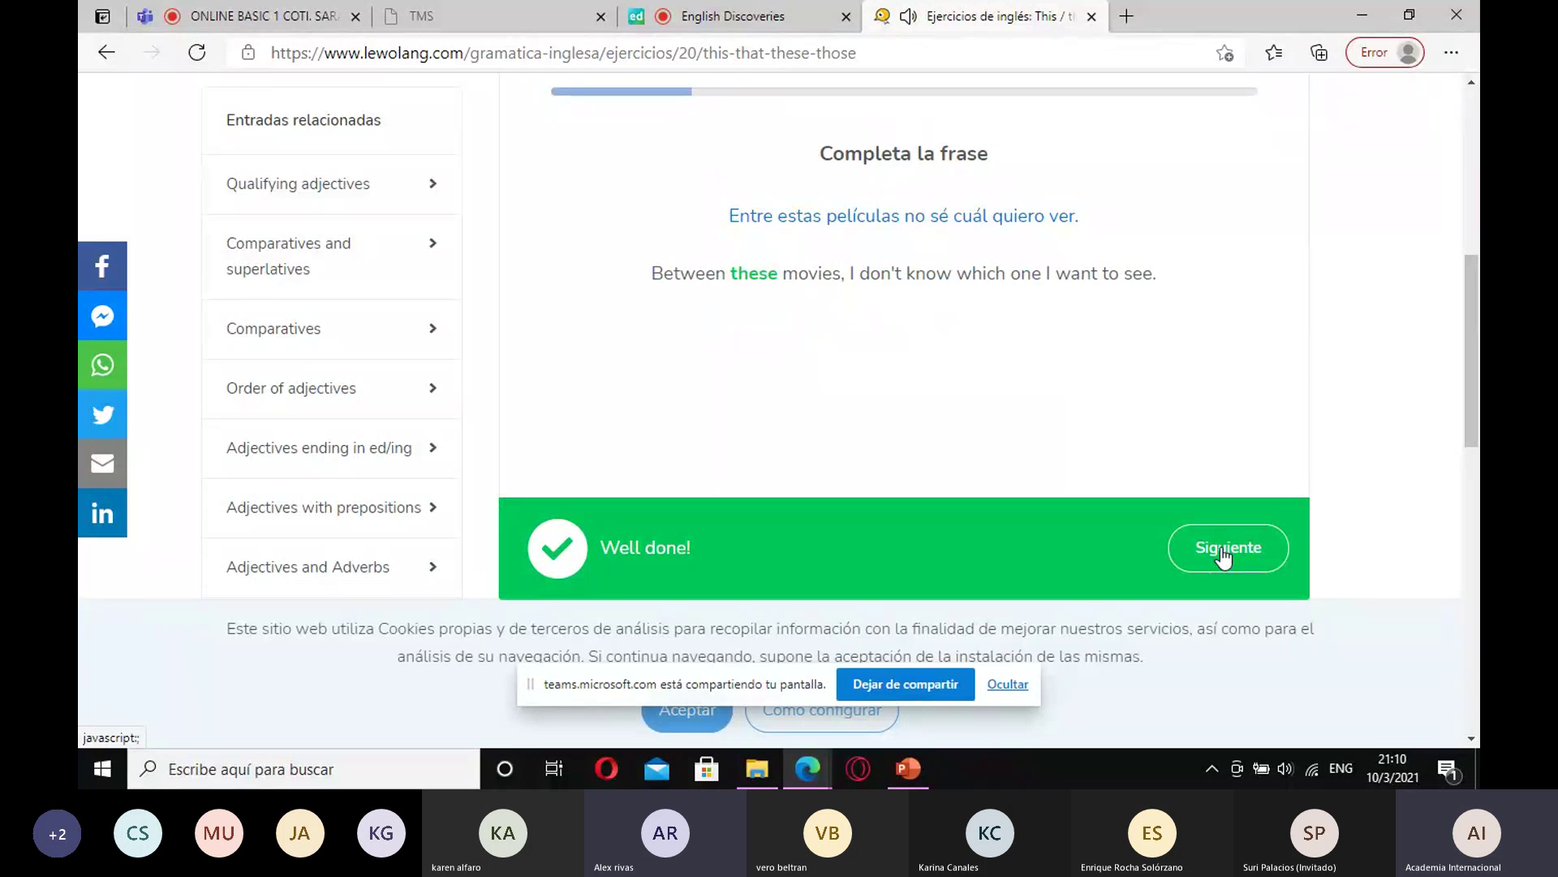
left_click(1223, 557)
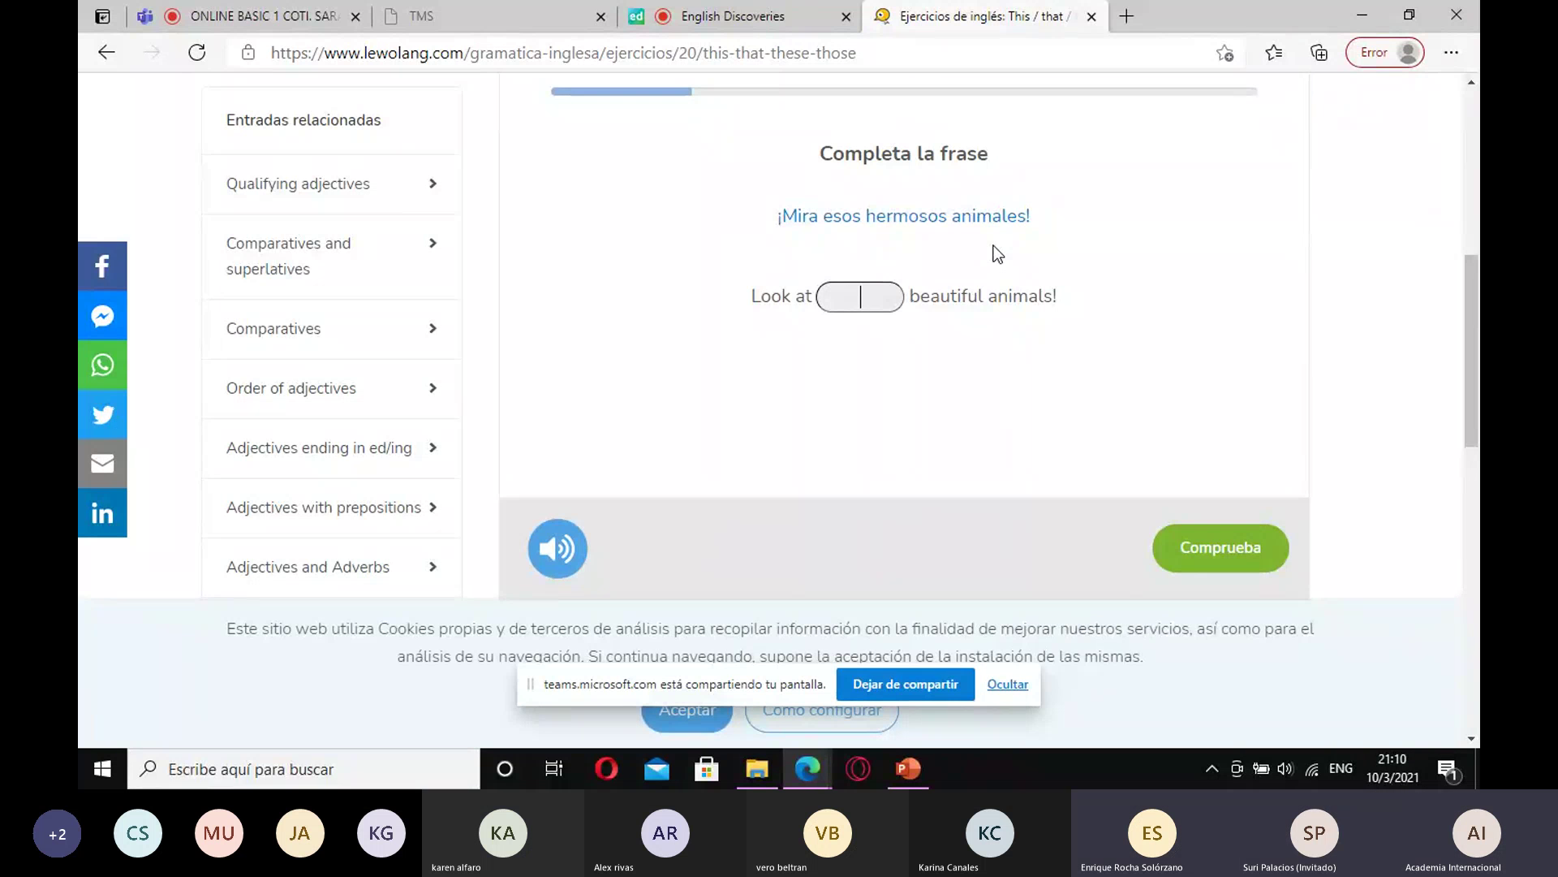
type("those")
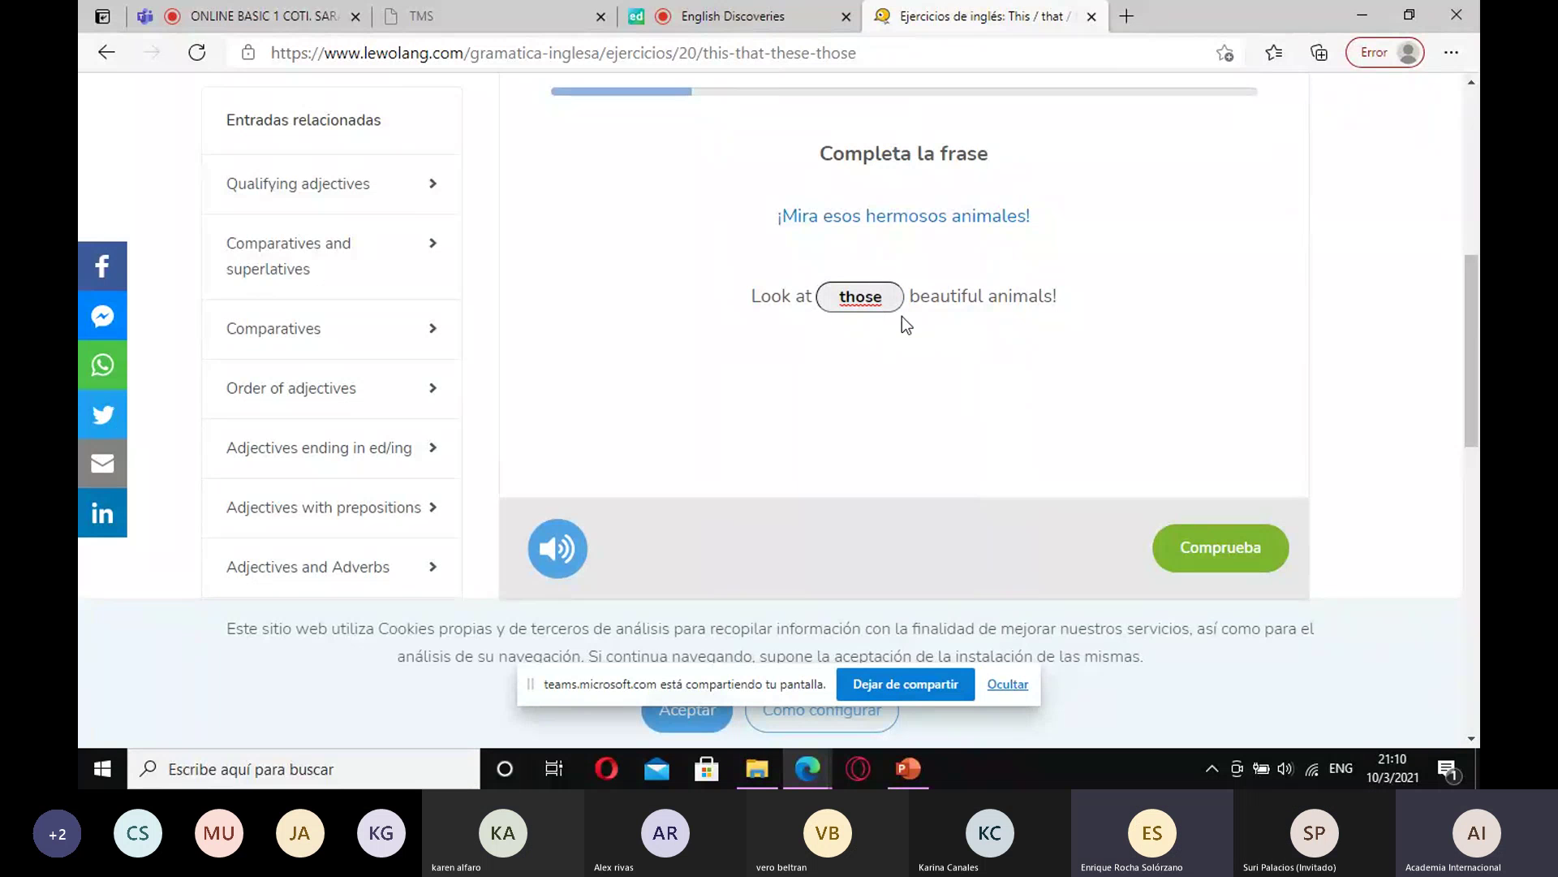
left_click(1230, 558)
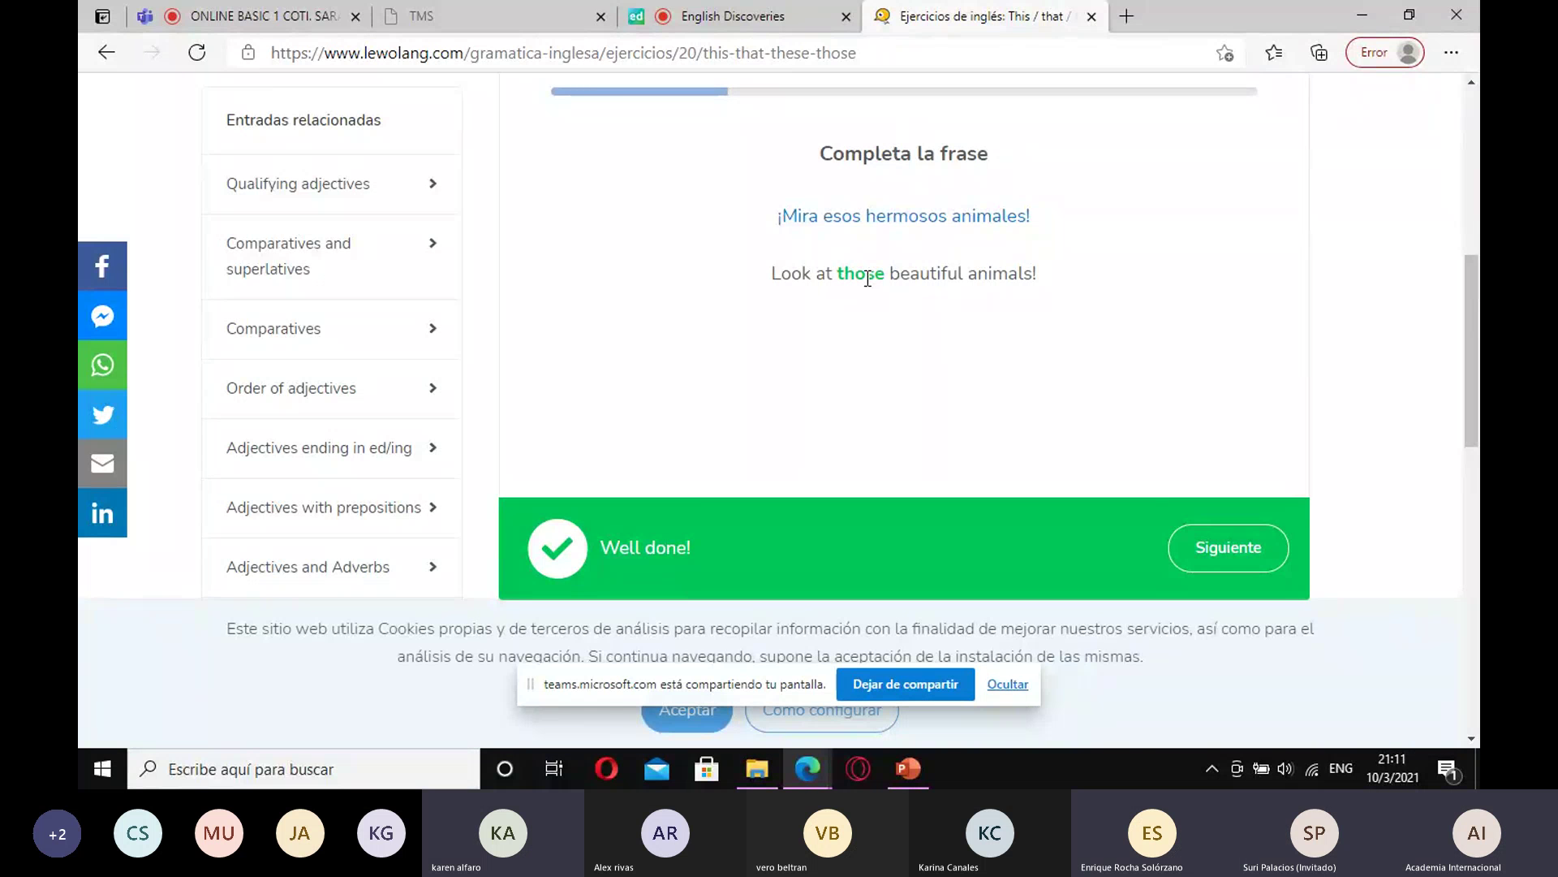
- Answer and check the following two sentences, using "these" for our jackets and "those" for the question about your friends
left_click(1230, 558)
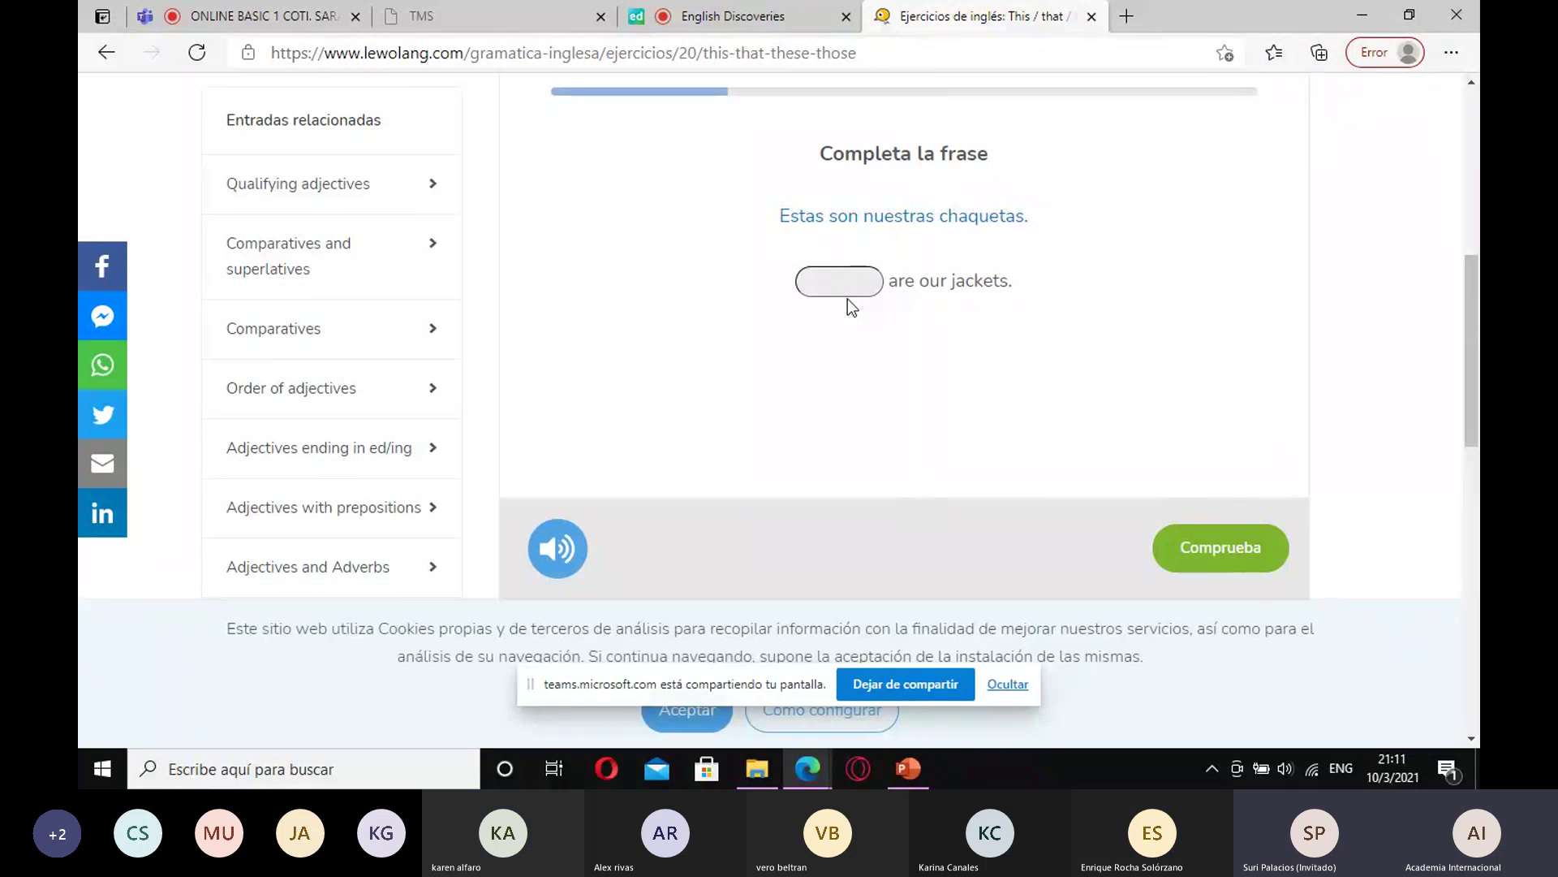
type("these")
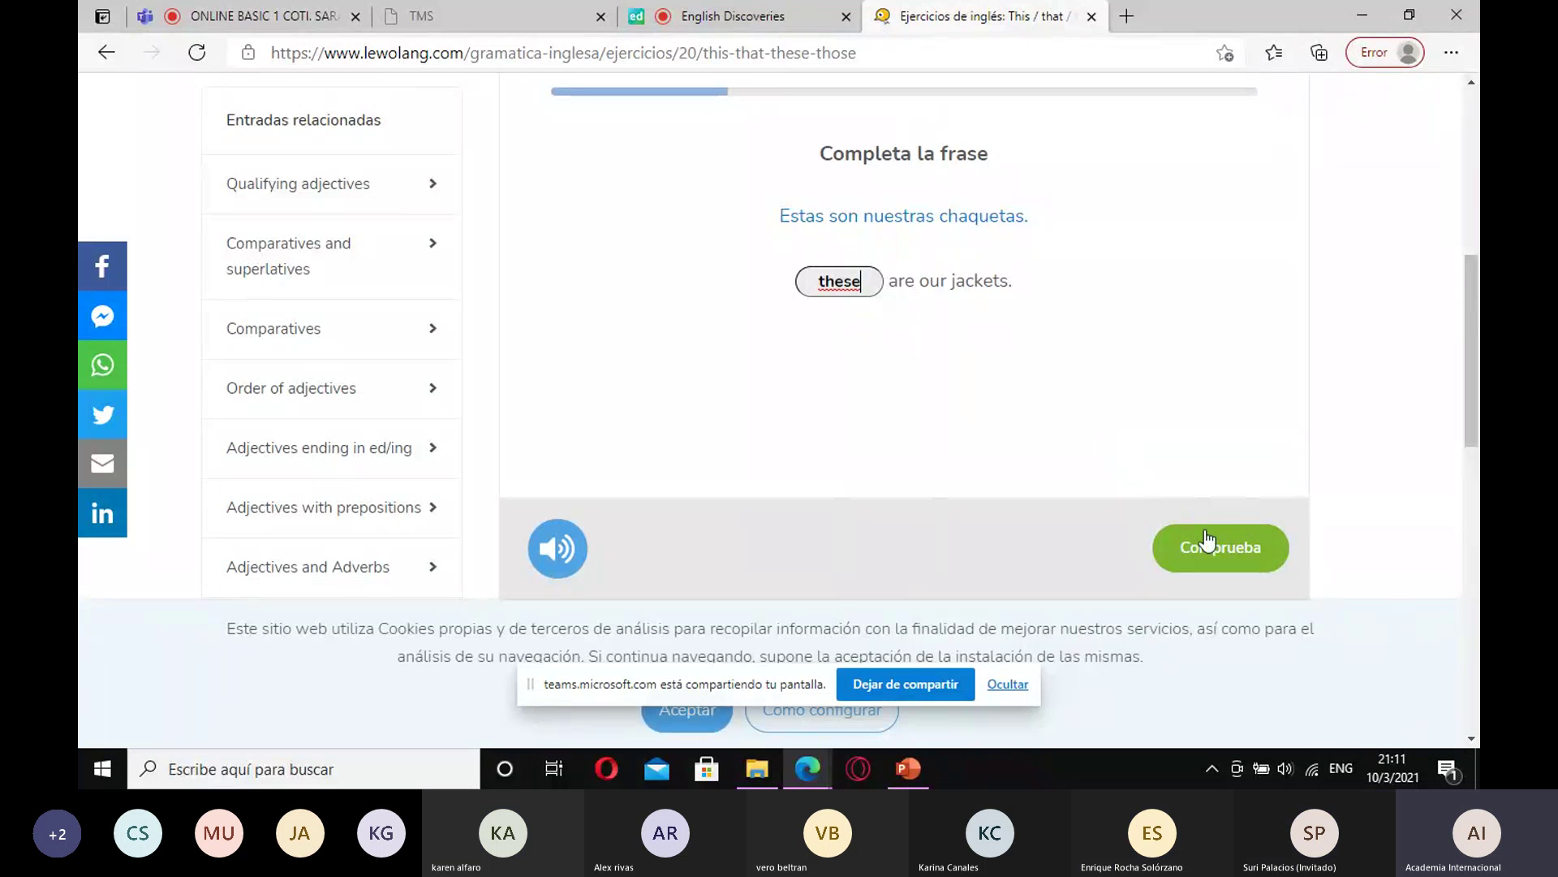
left_click(1214, 564)
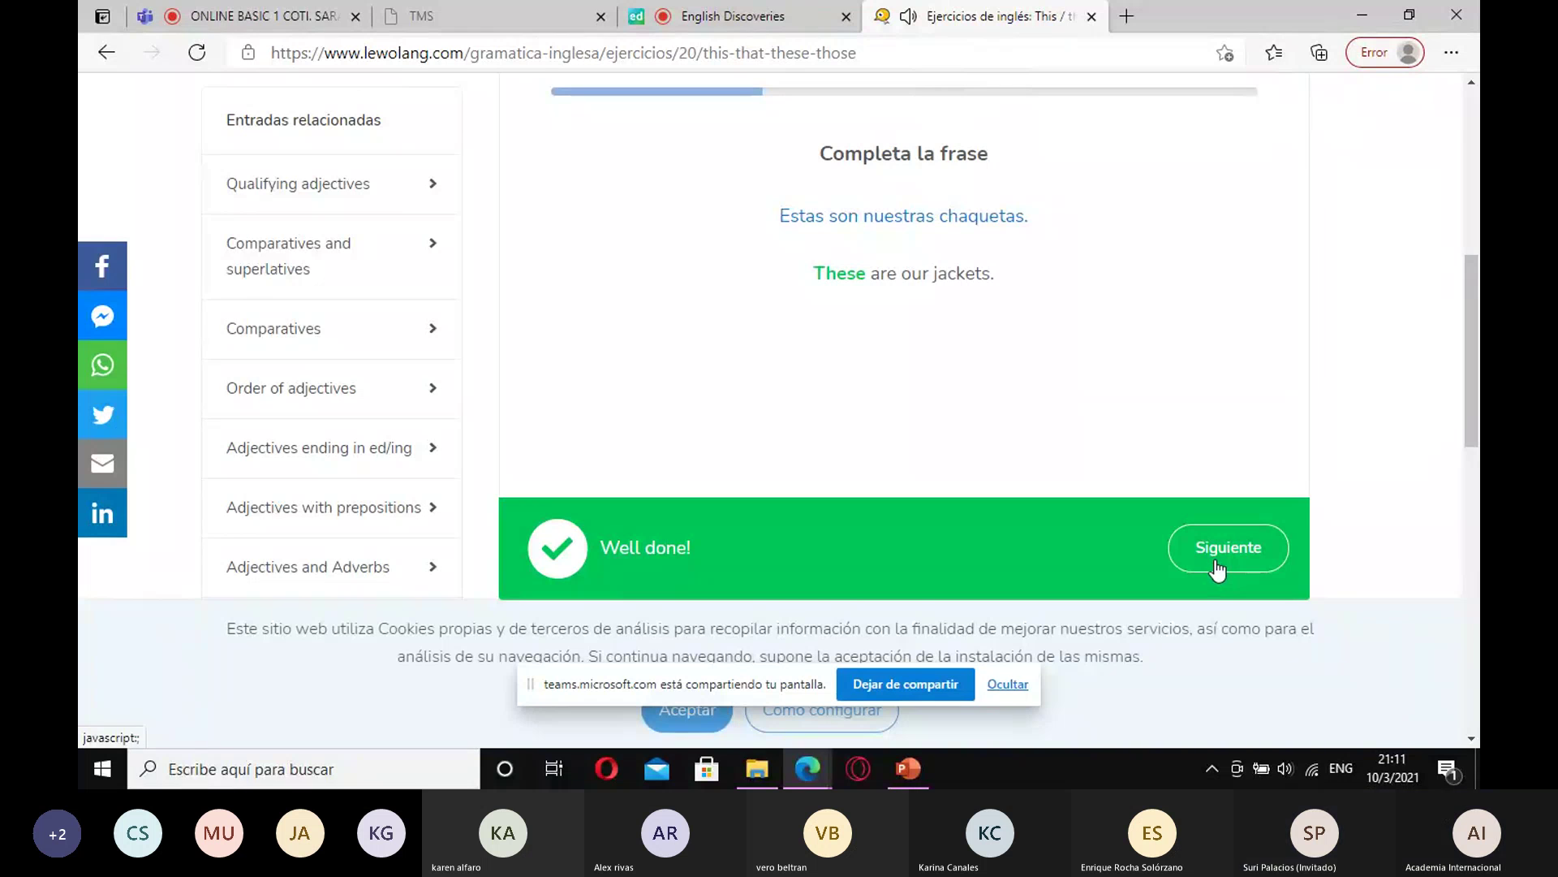
left_click(1217, 569)
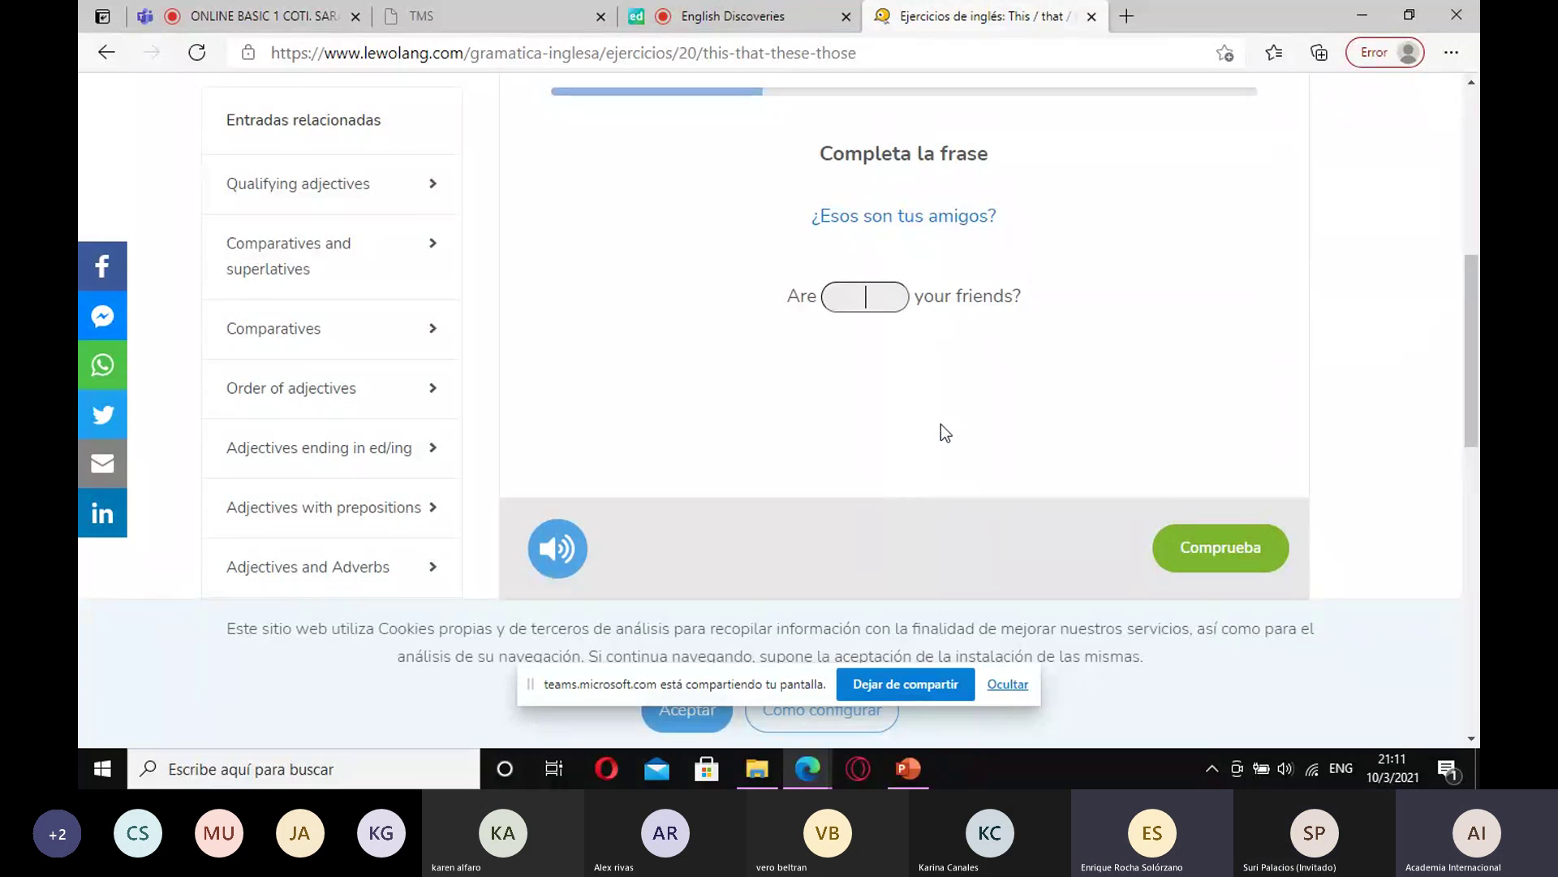
type("those")
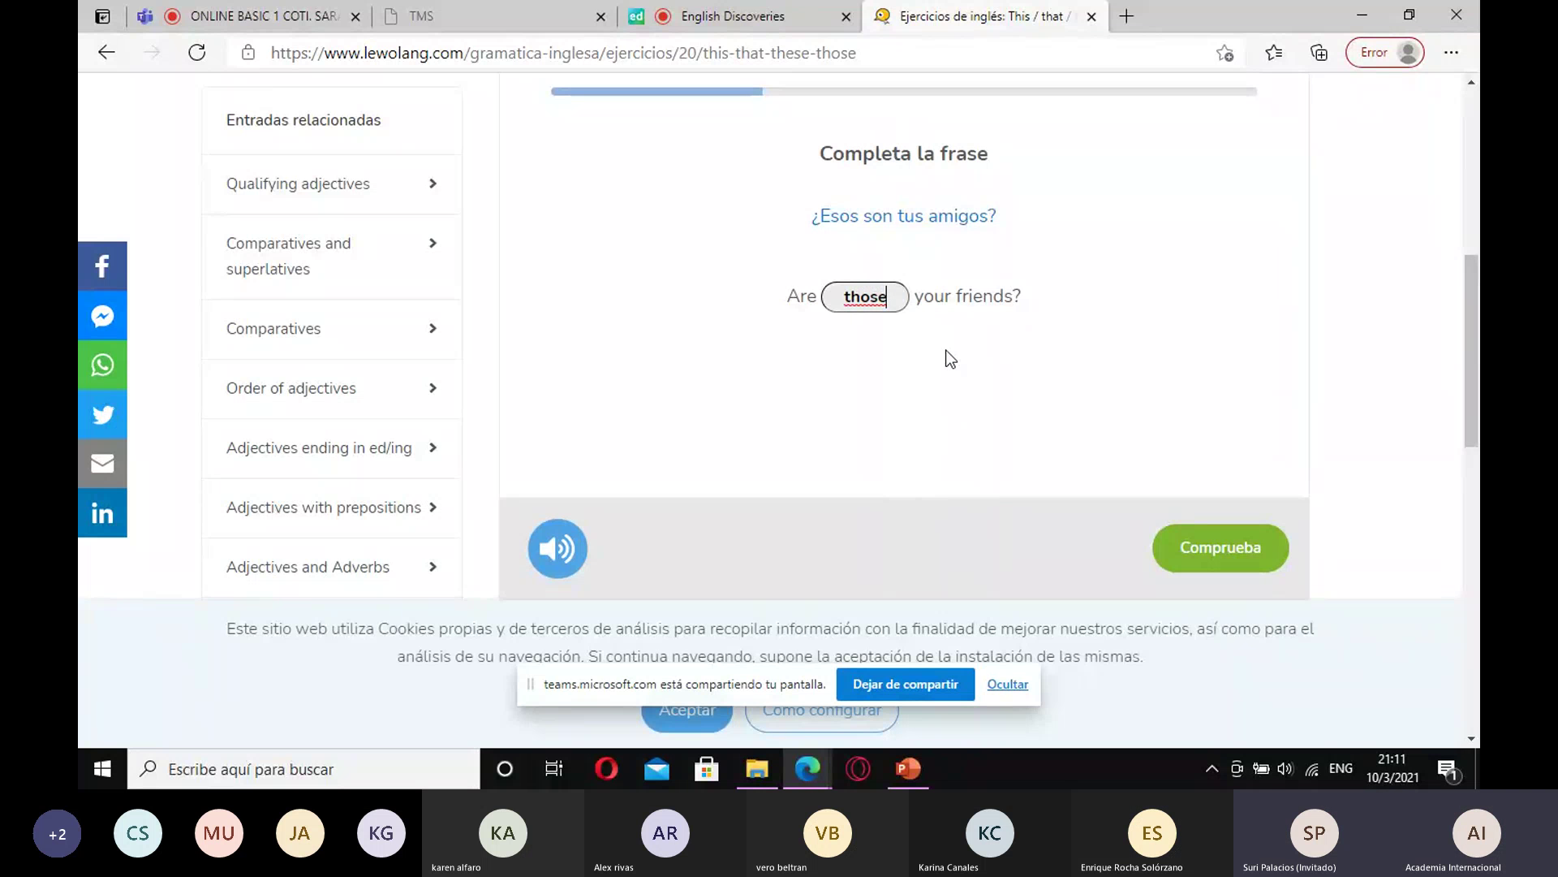
left_click(1224, 548)
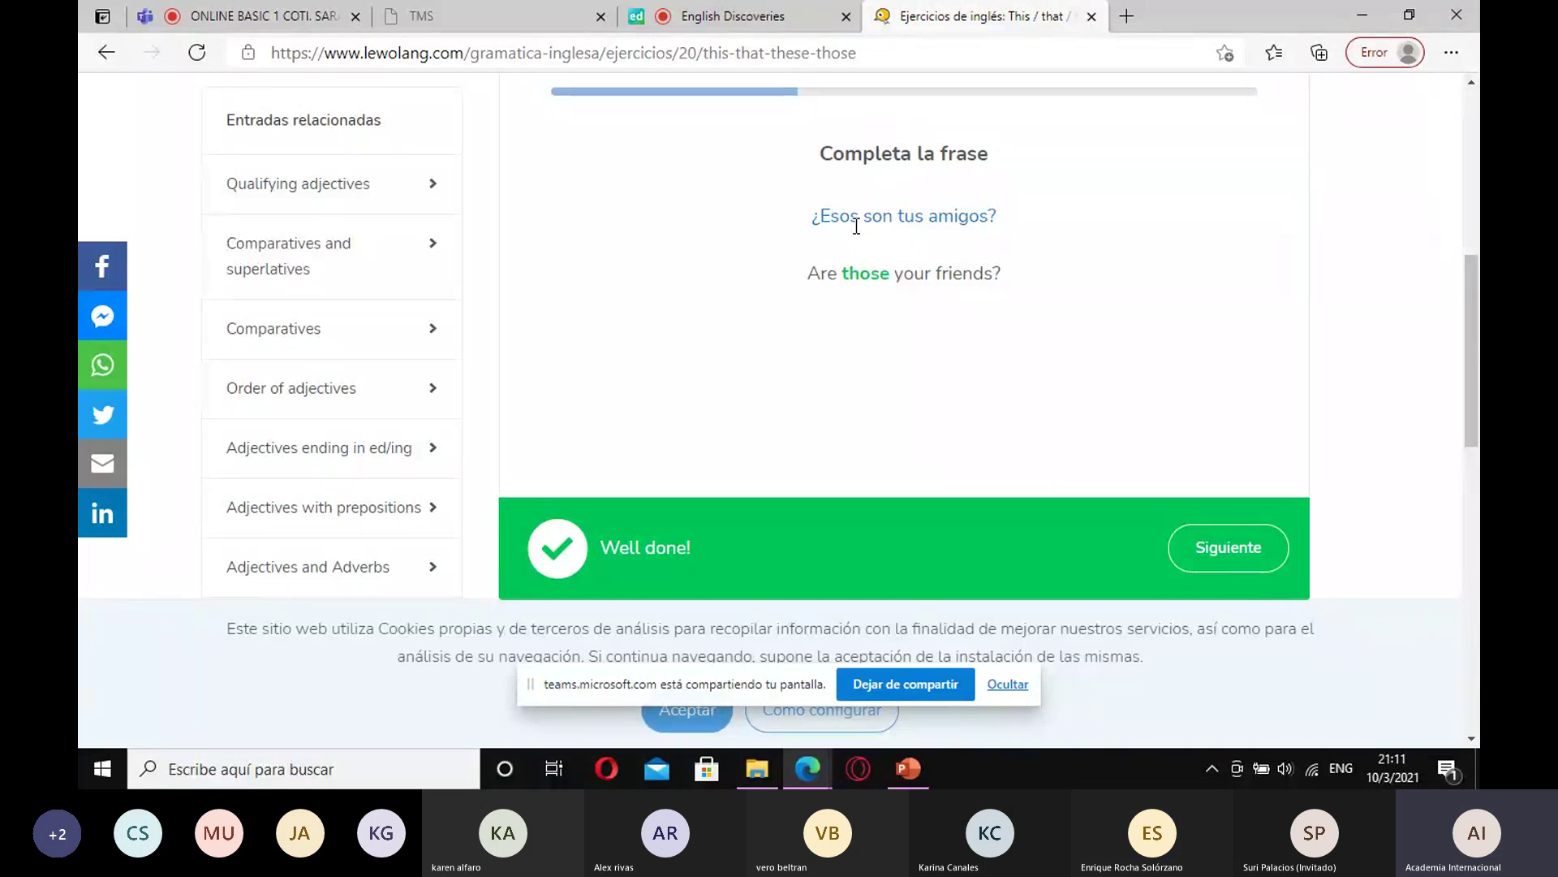
- Answer and check the following two sentences, using "this" in the self-introduction greeting and "these" before two dresses
left_click(1224, 566)
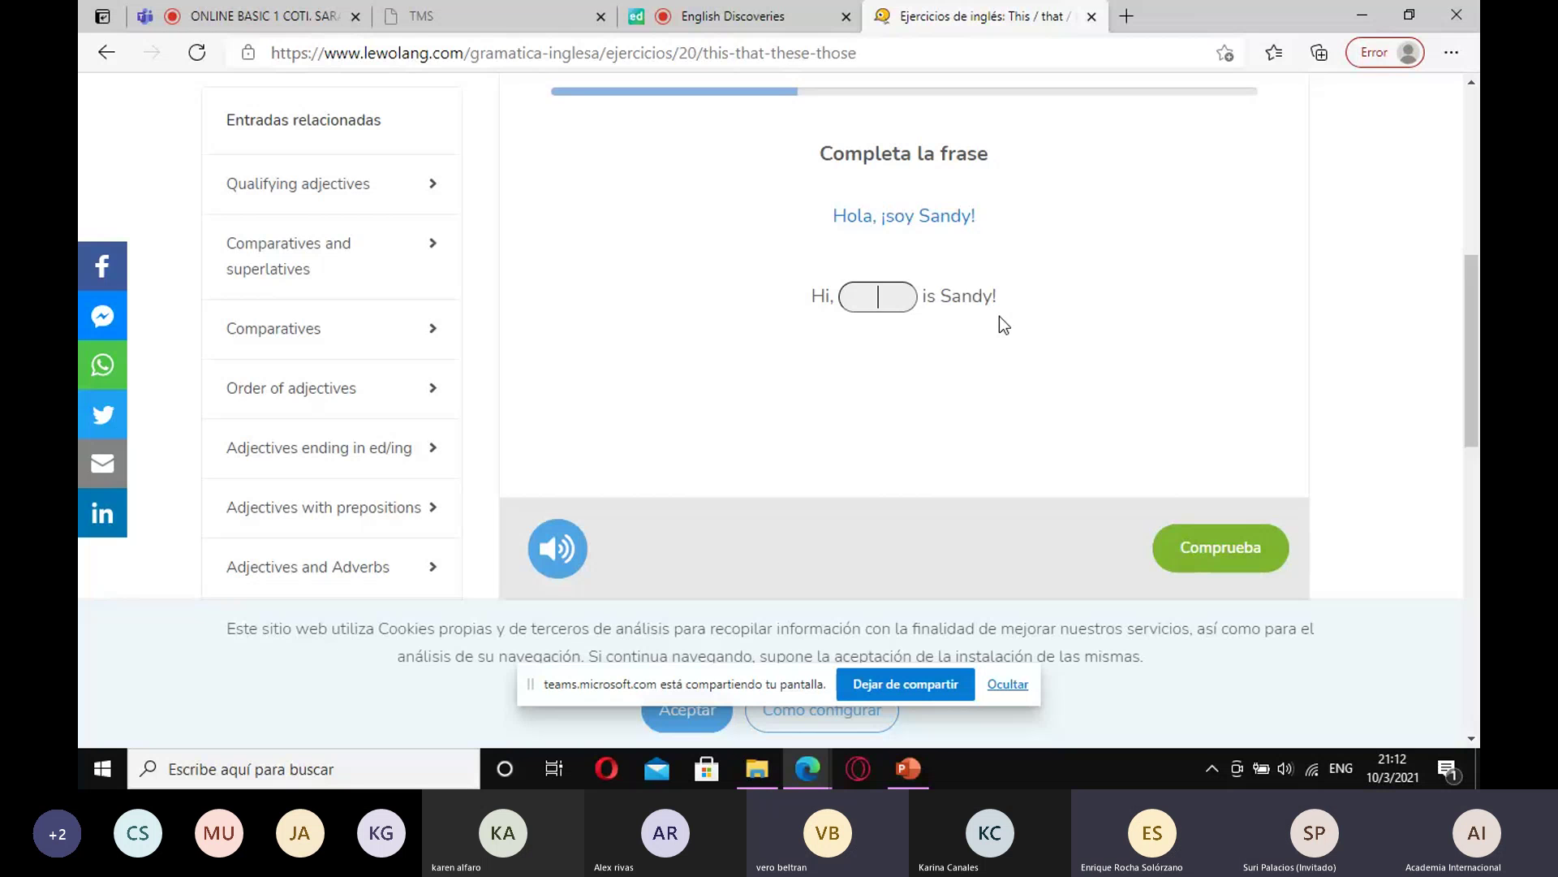
type("this")
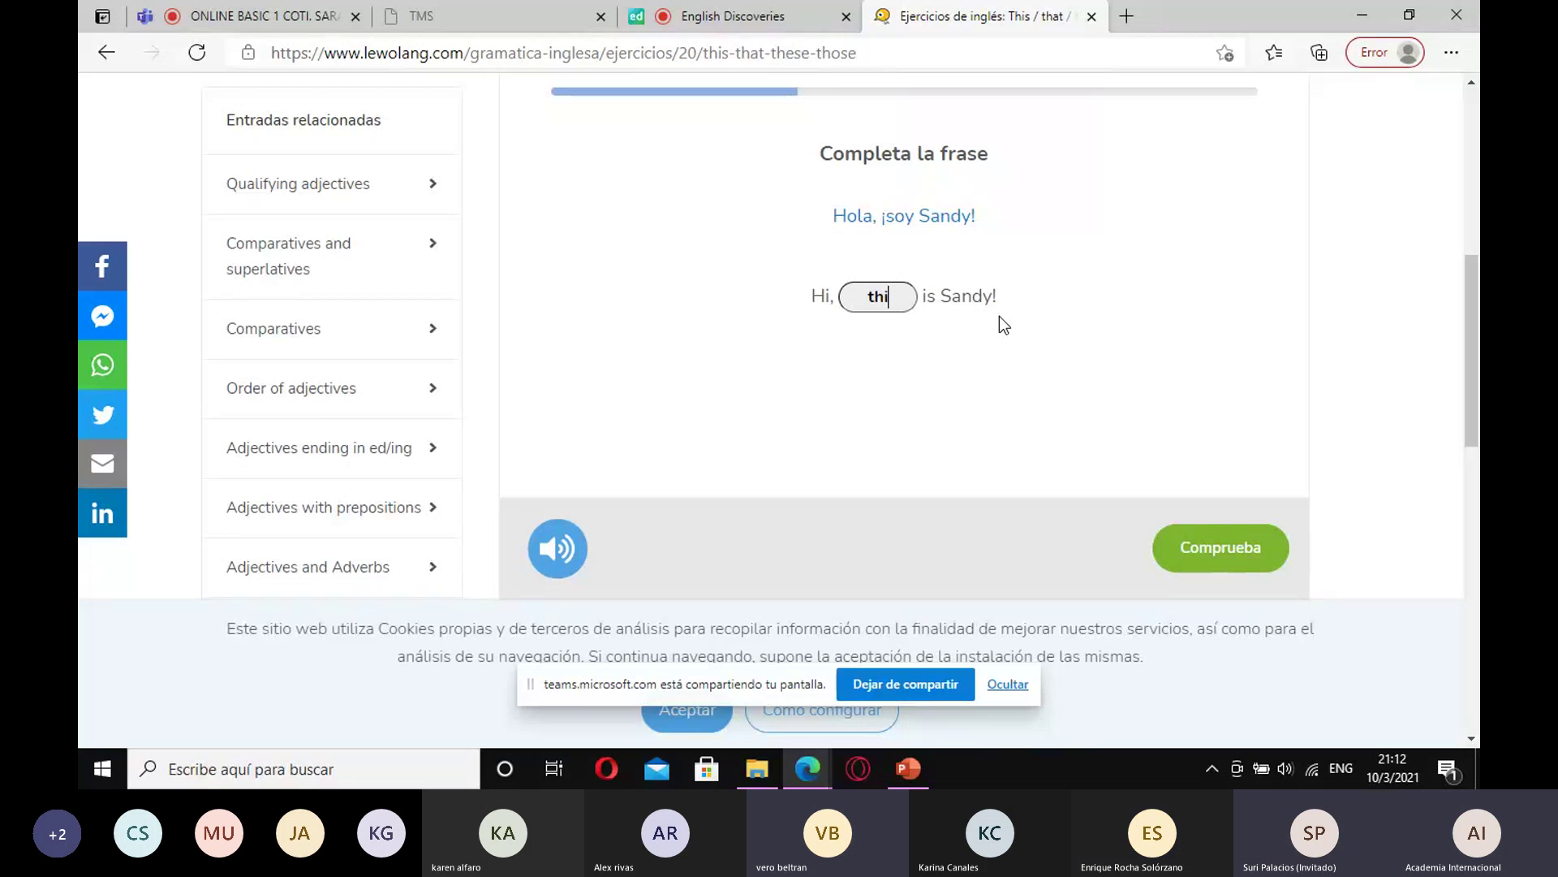
left_click(1221, 546)
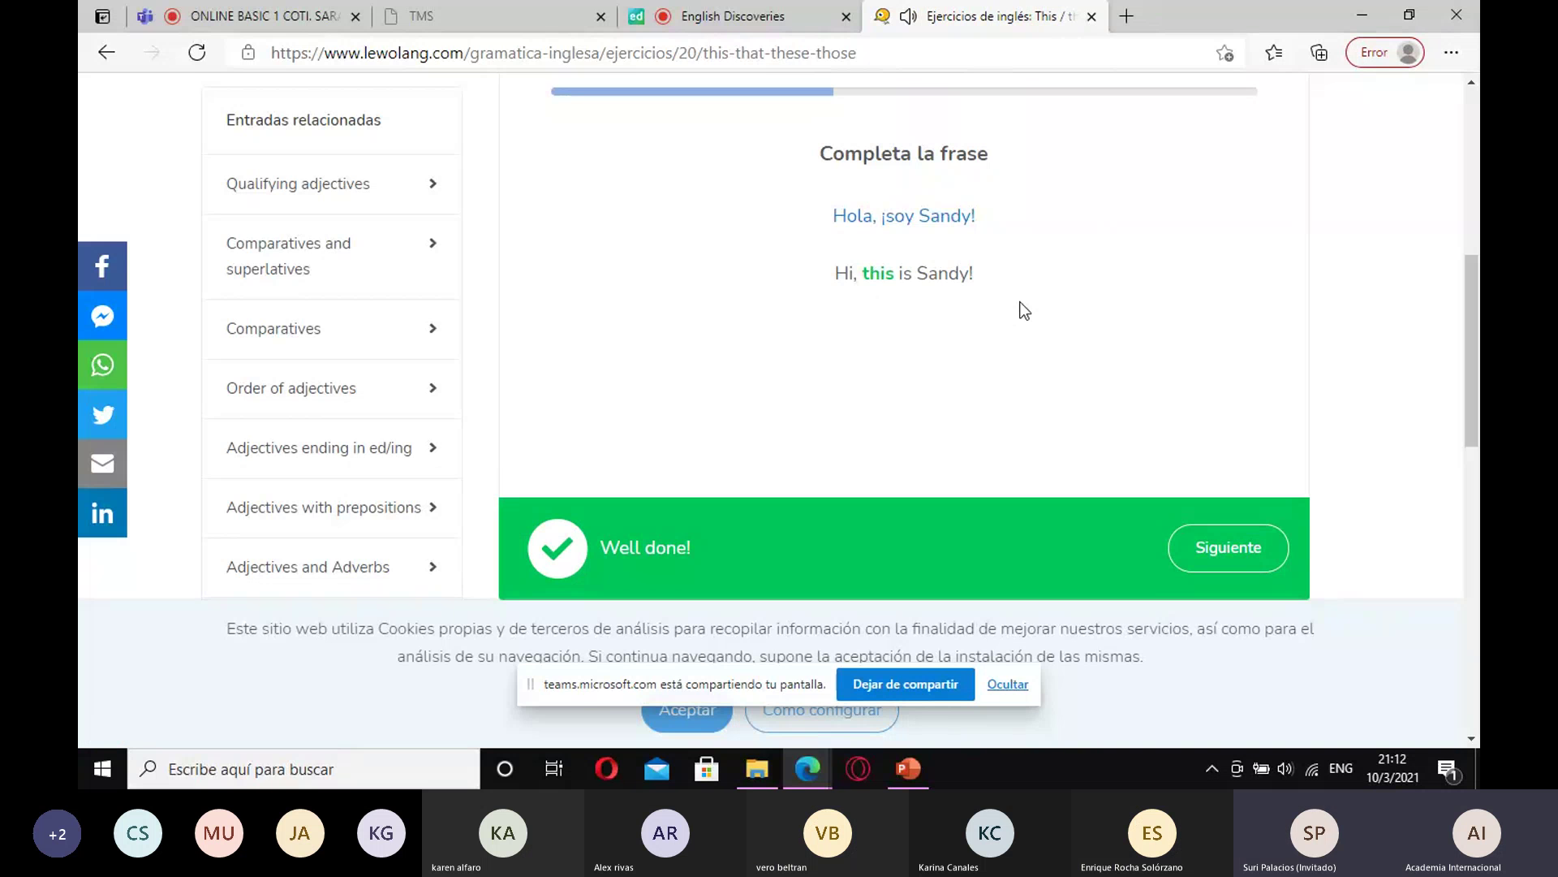
left_click(1224, 552)
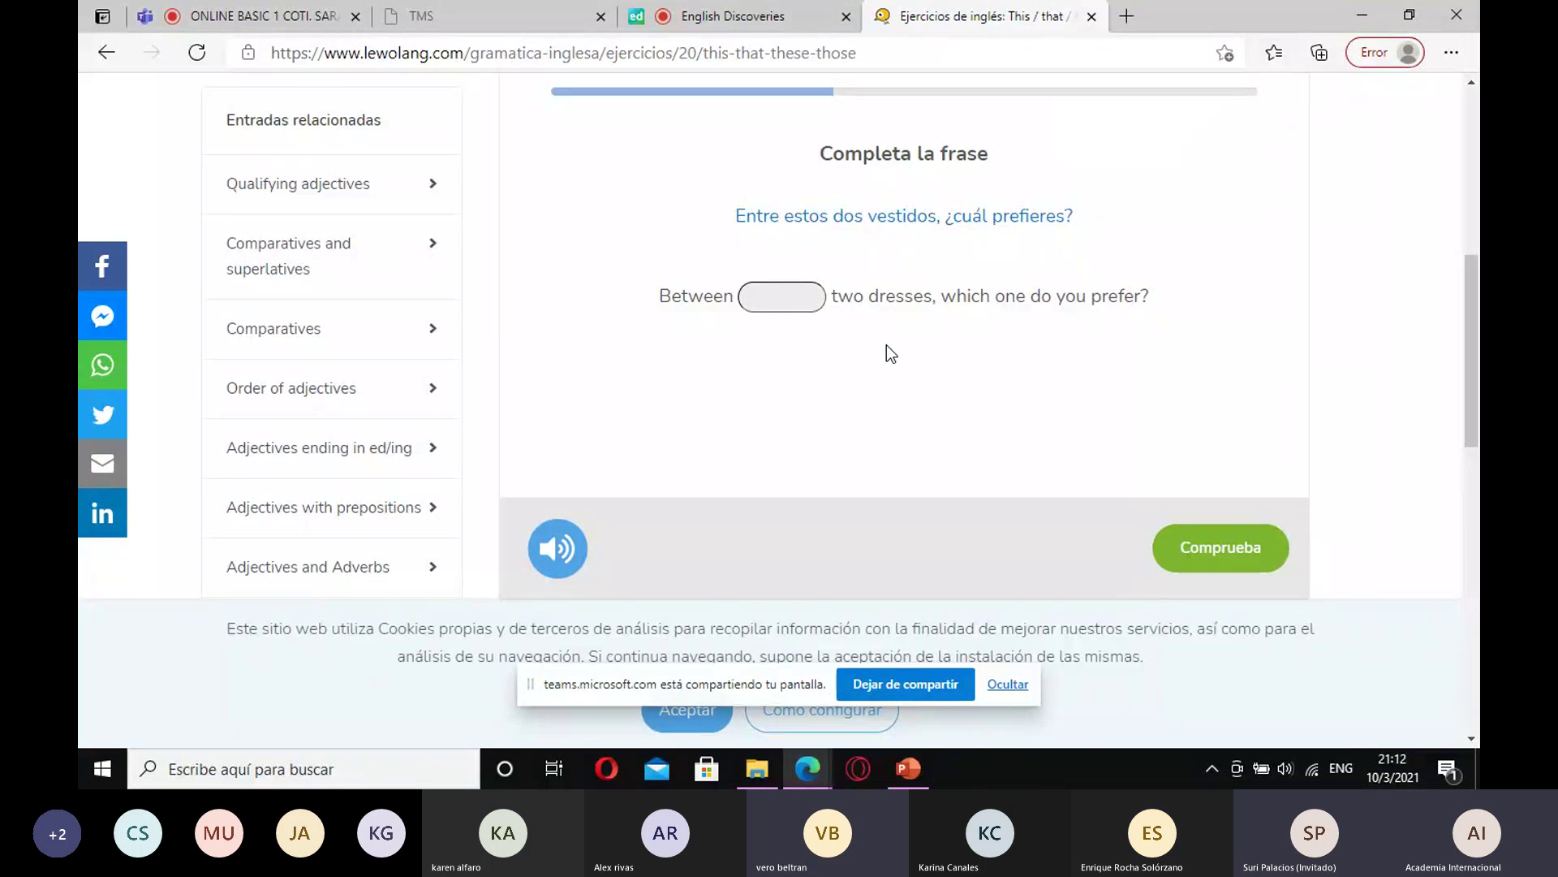
type("these")
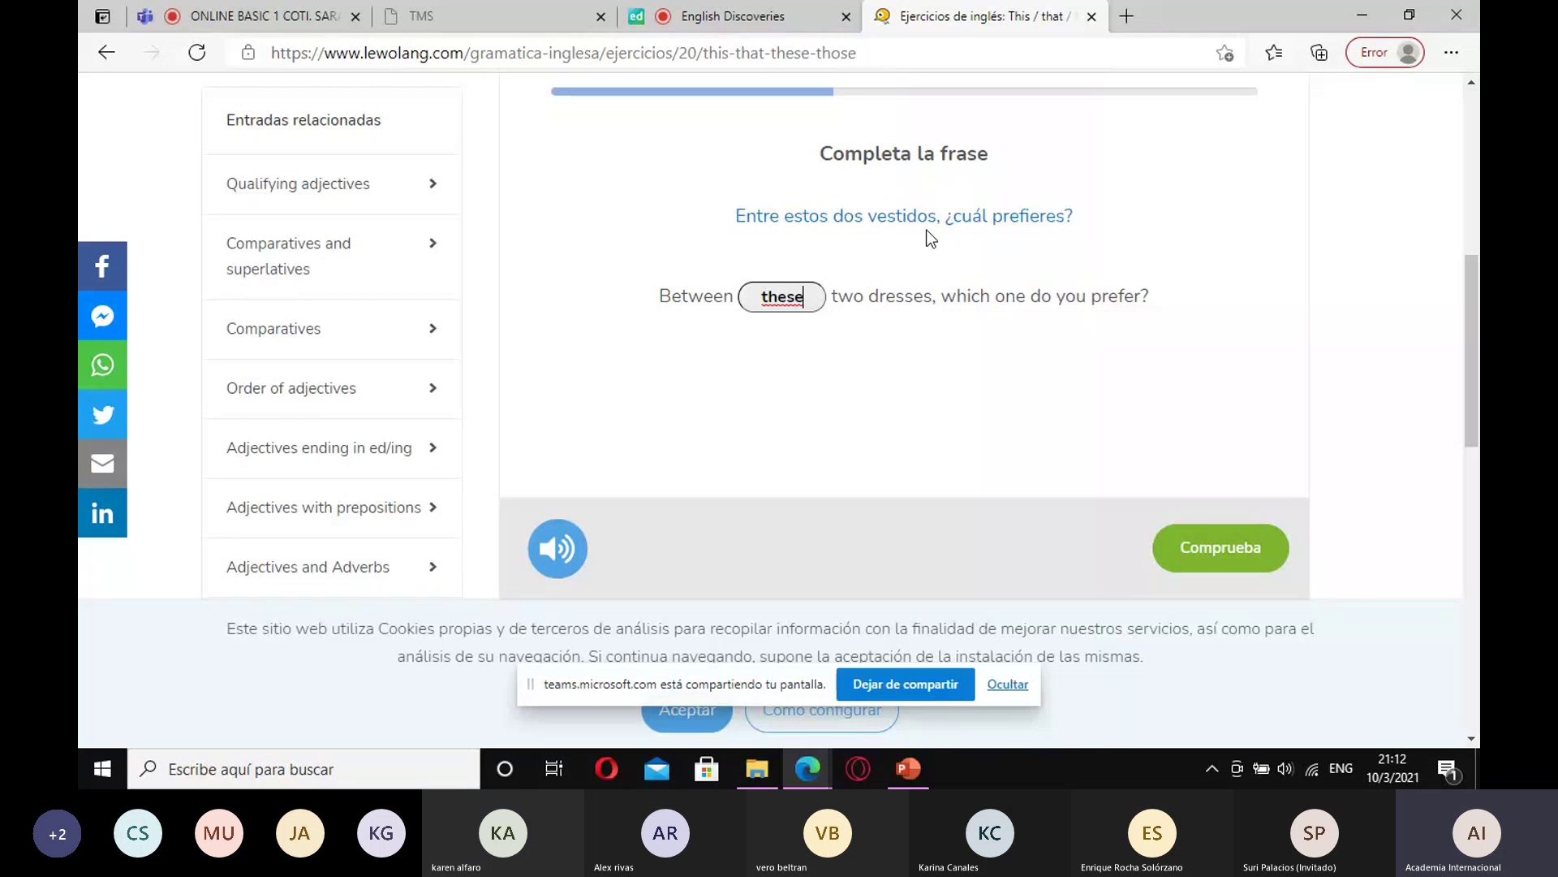
left_click(1204, 554)
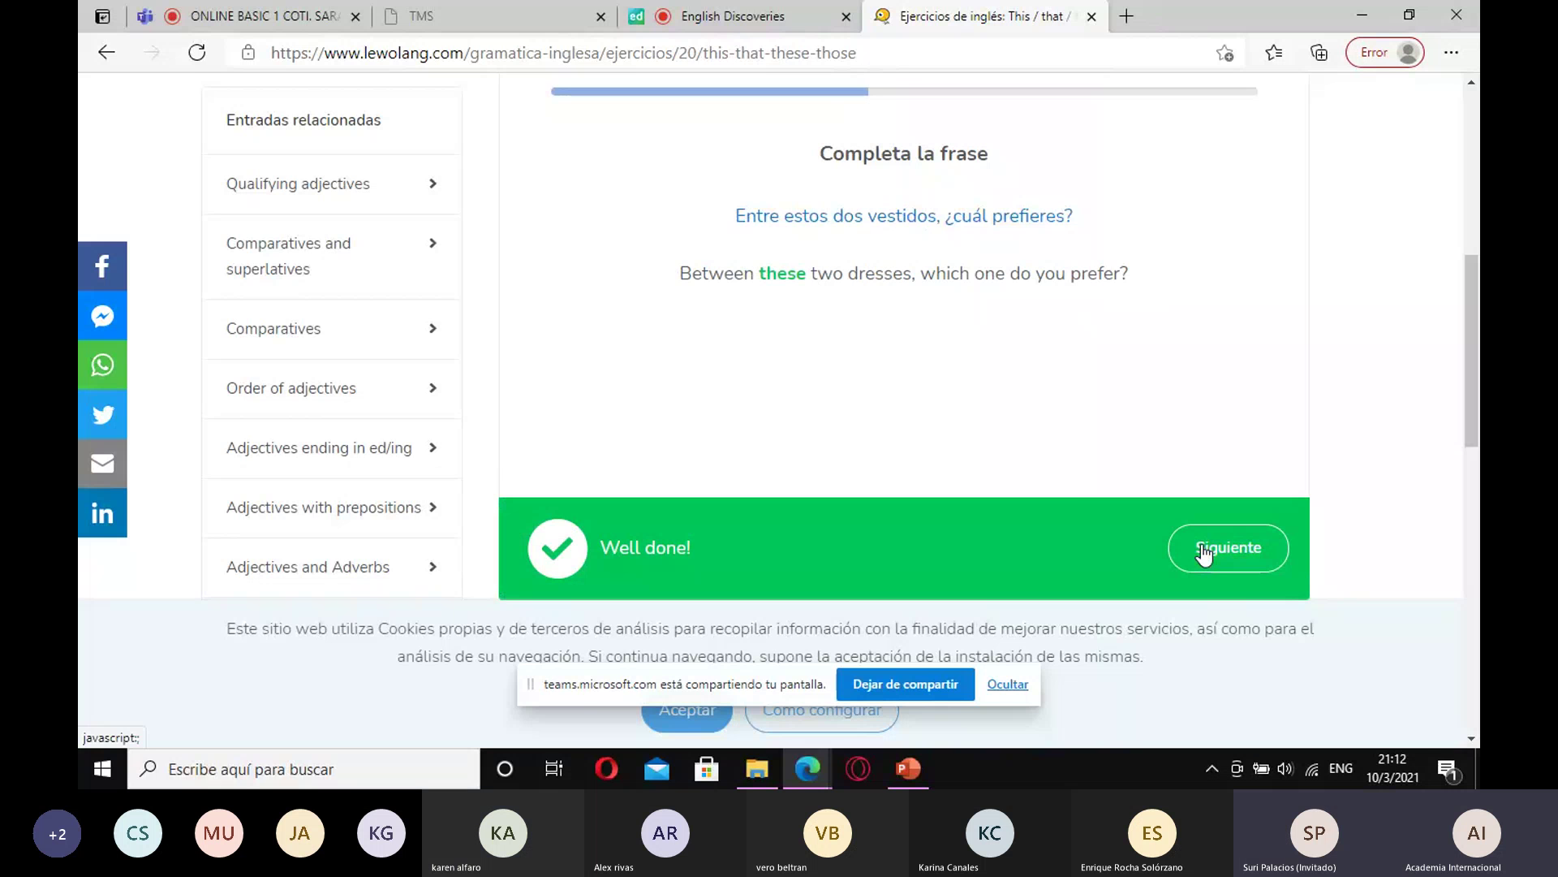
- Answer and check the following two sentences, using "That" for the mobile phone and "that" before woman
left_click(1204, 554)
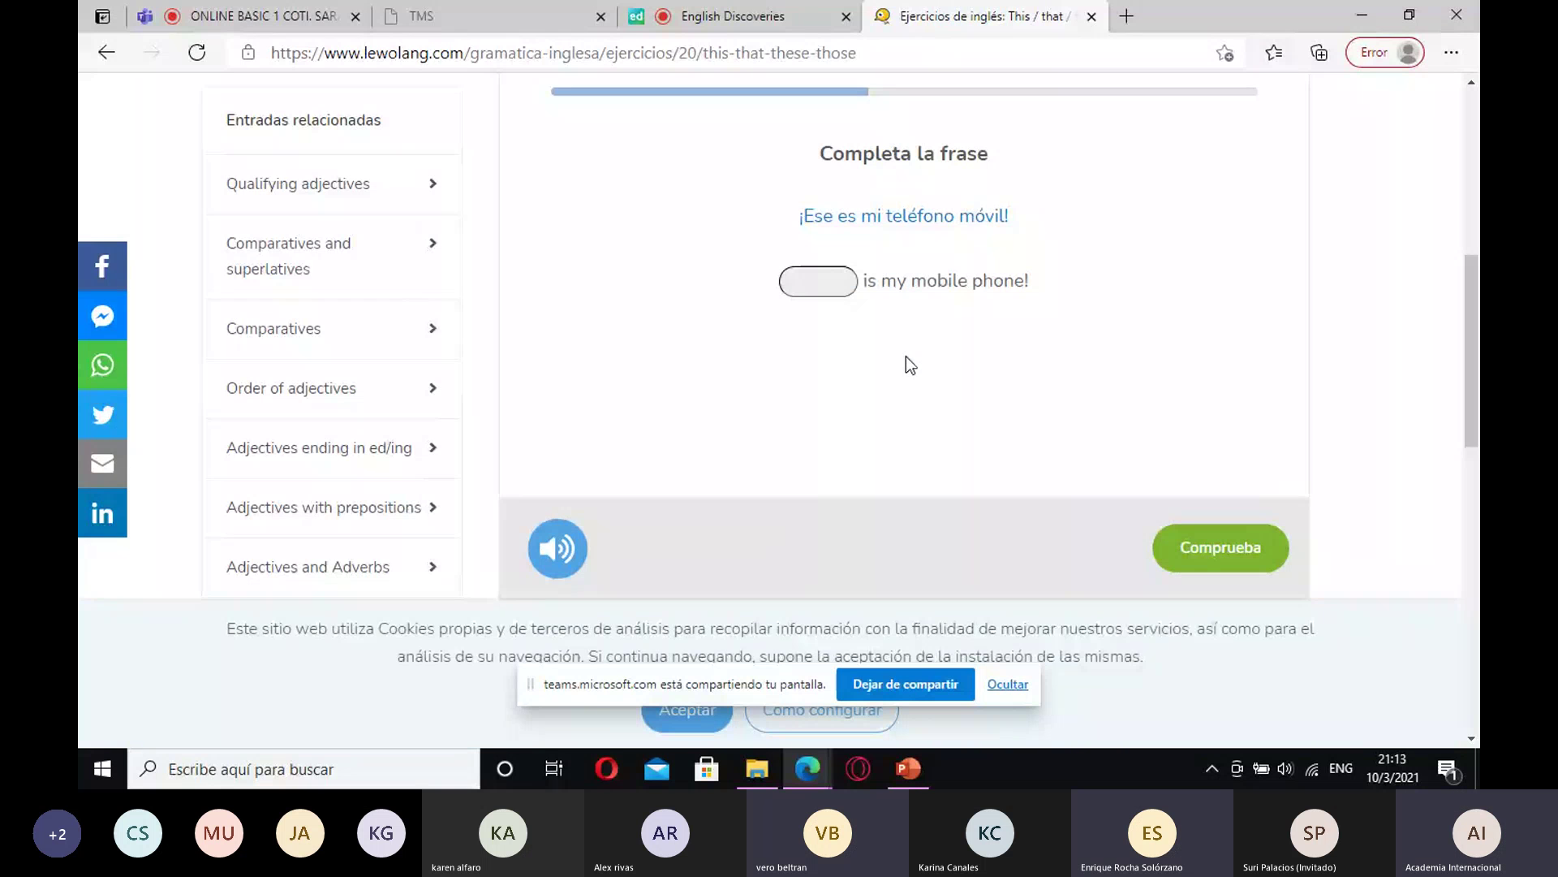
type("That")
left_click(1199, 553)
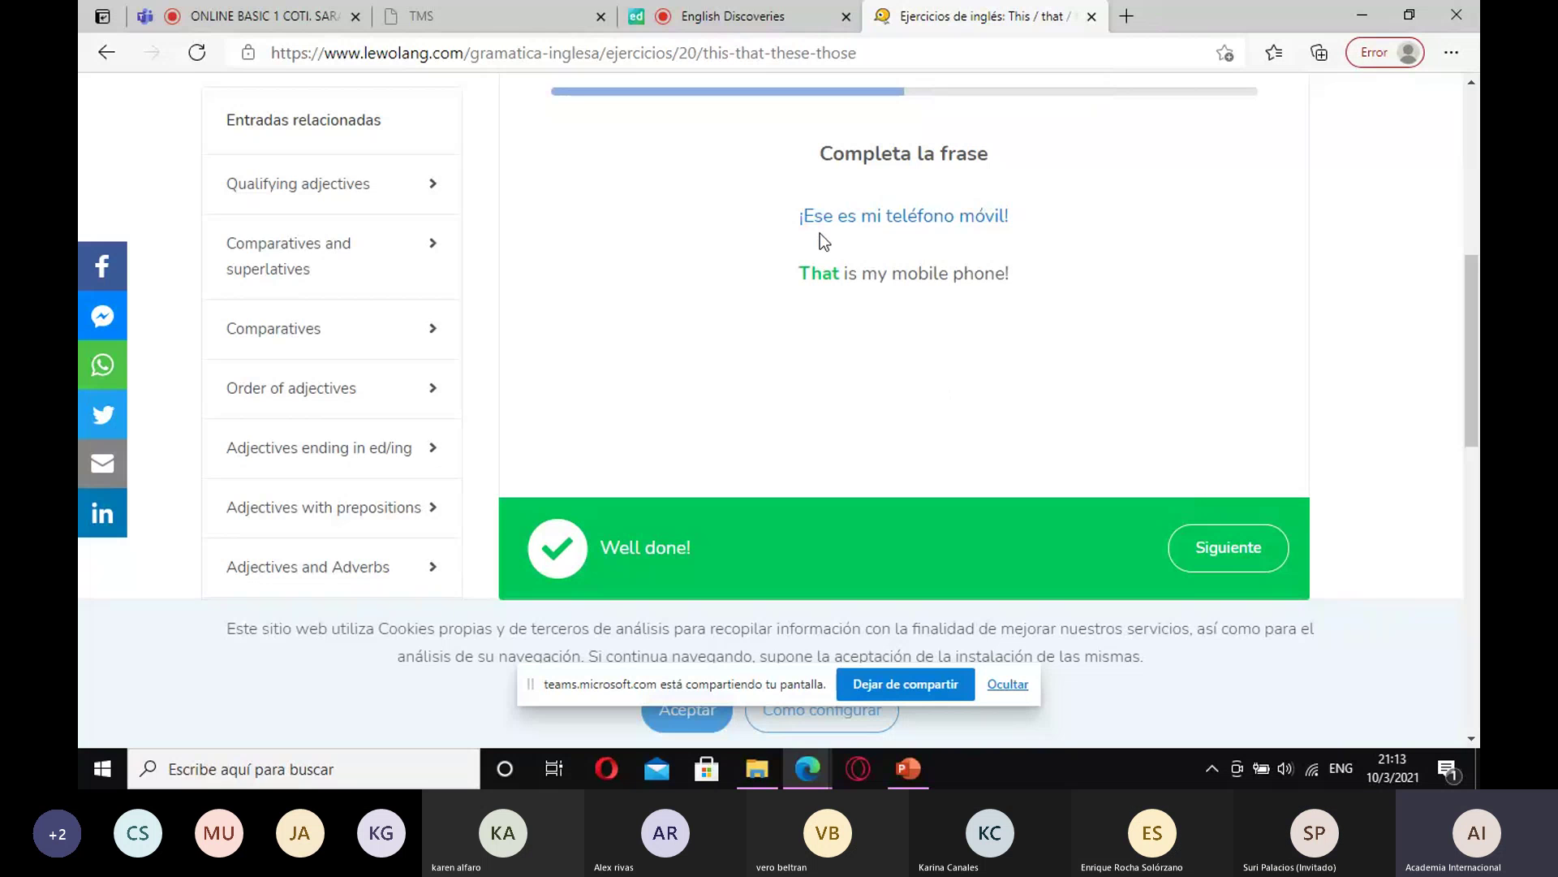
left_click(1218, 567)
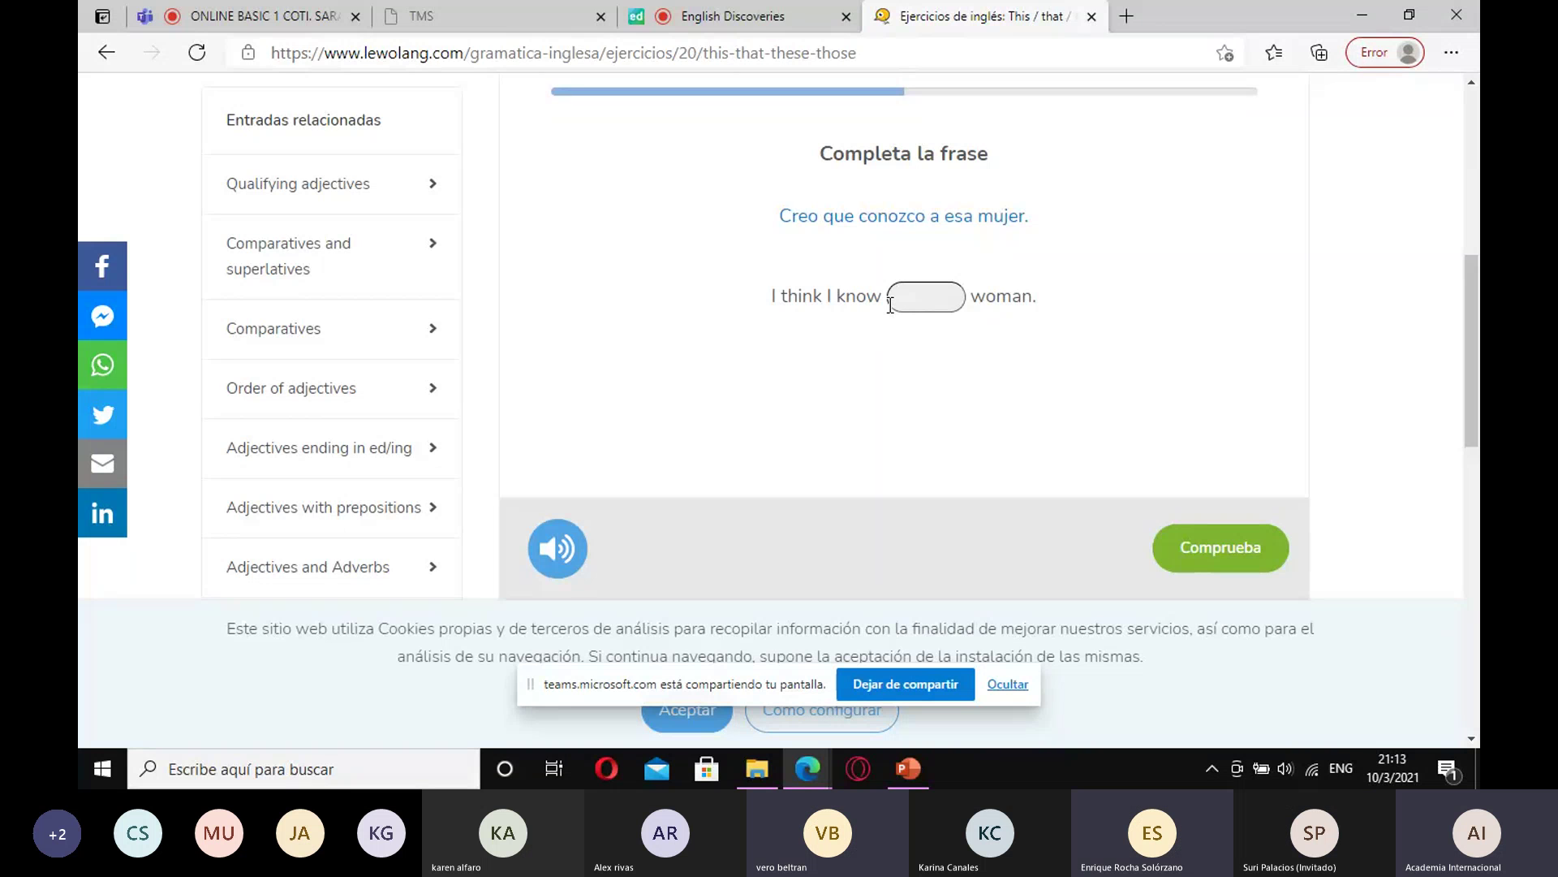
type("hat")
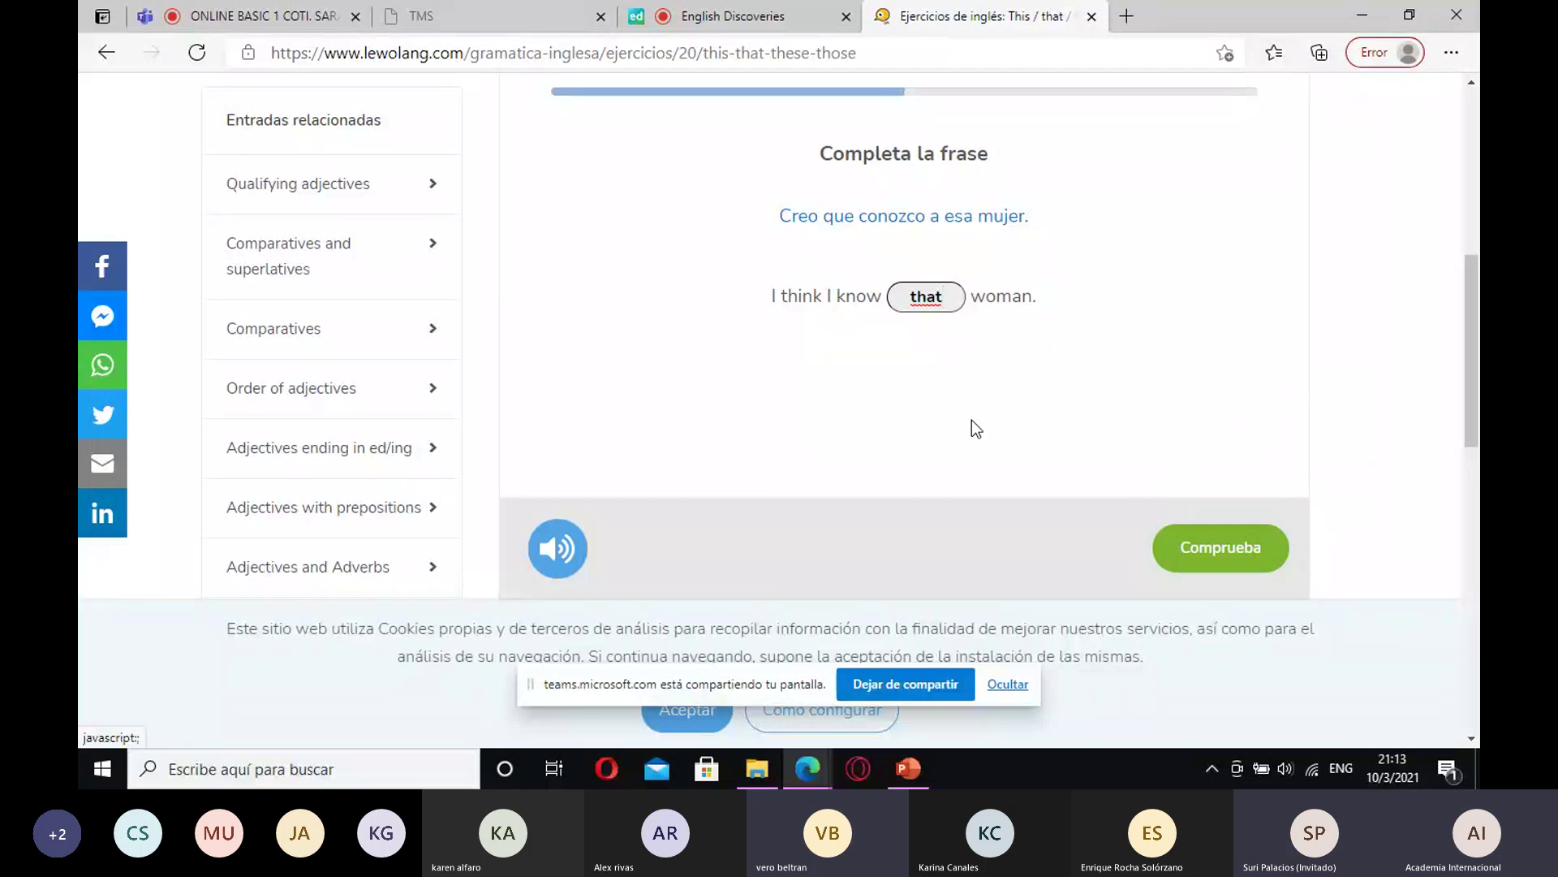
left_click(1240, 555)
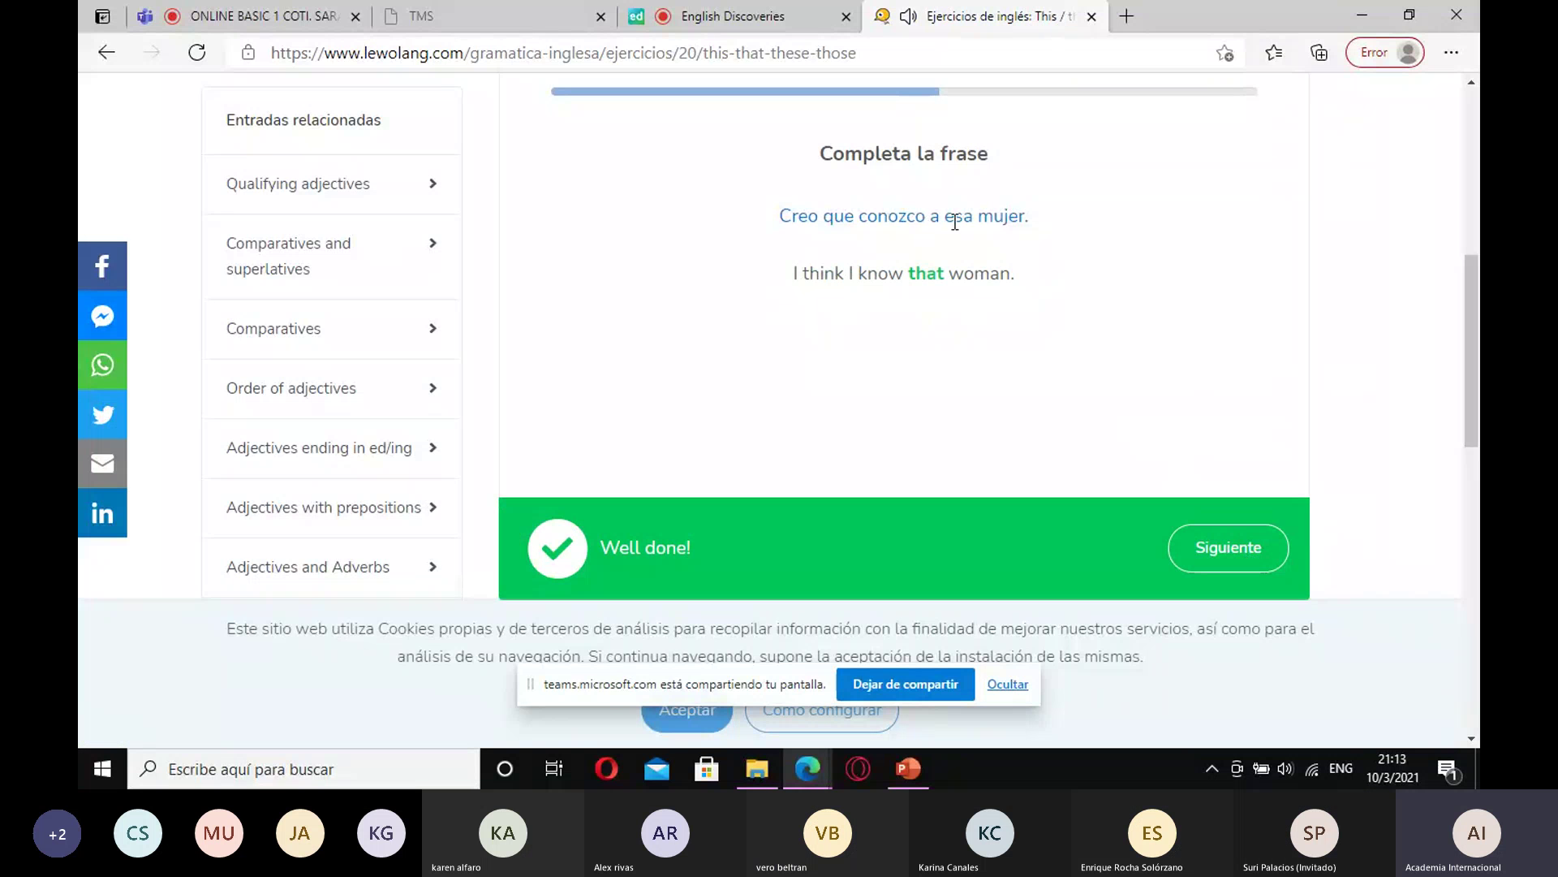
- Answer and check the following two sentences, using "This" for the new coat and "Those" before oranges
left_click(1215, 550)
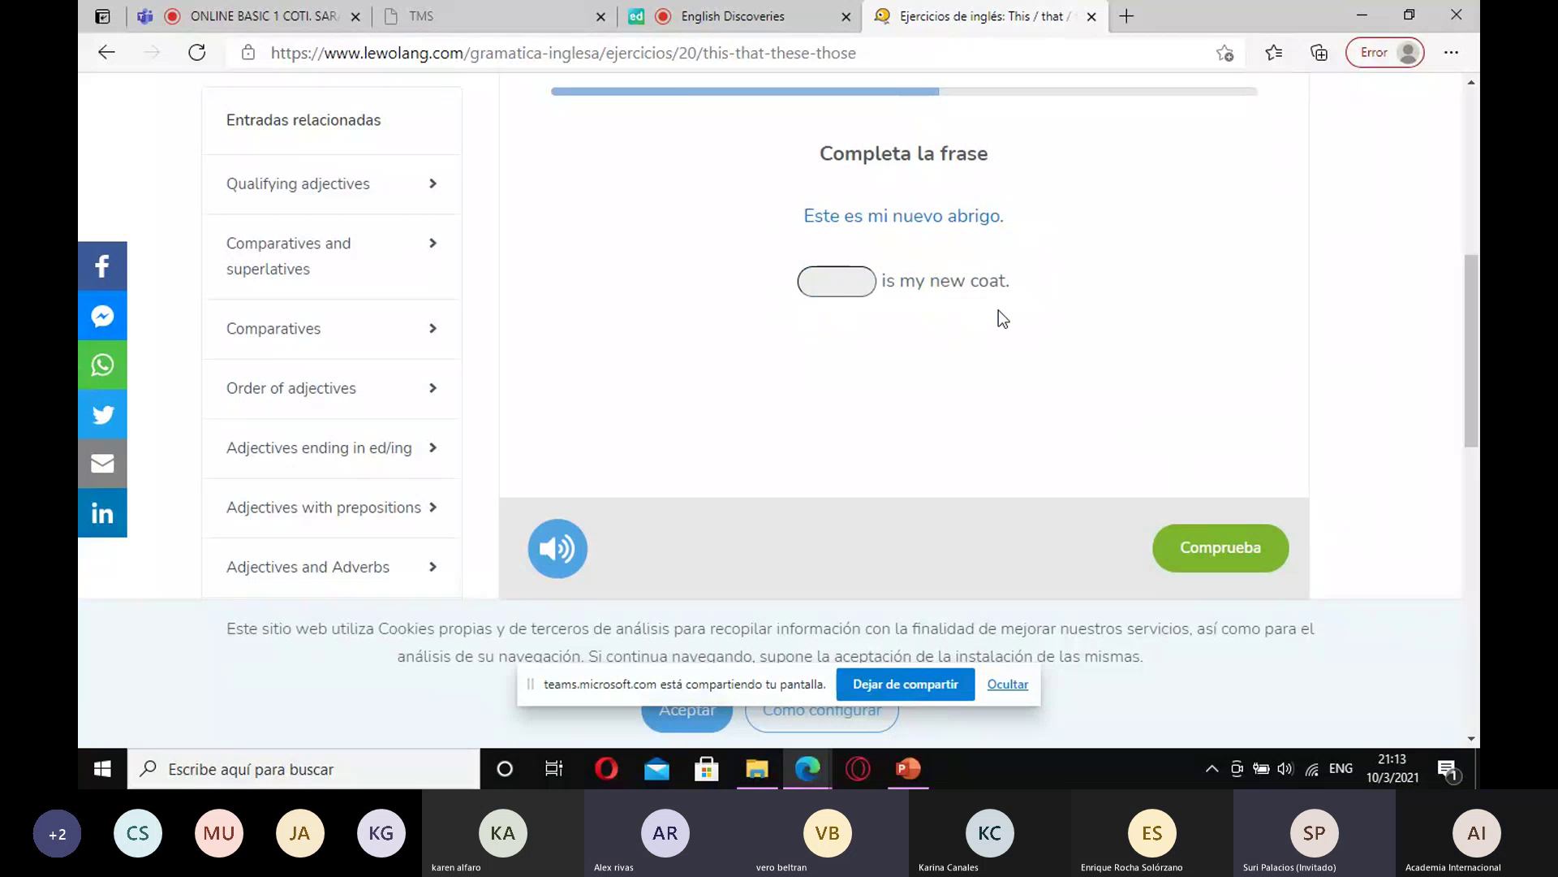
type("This")
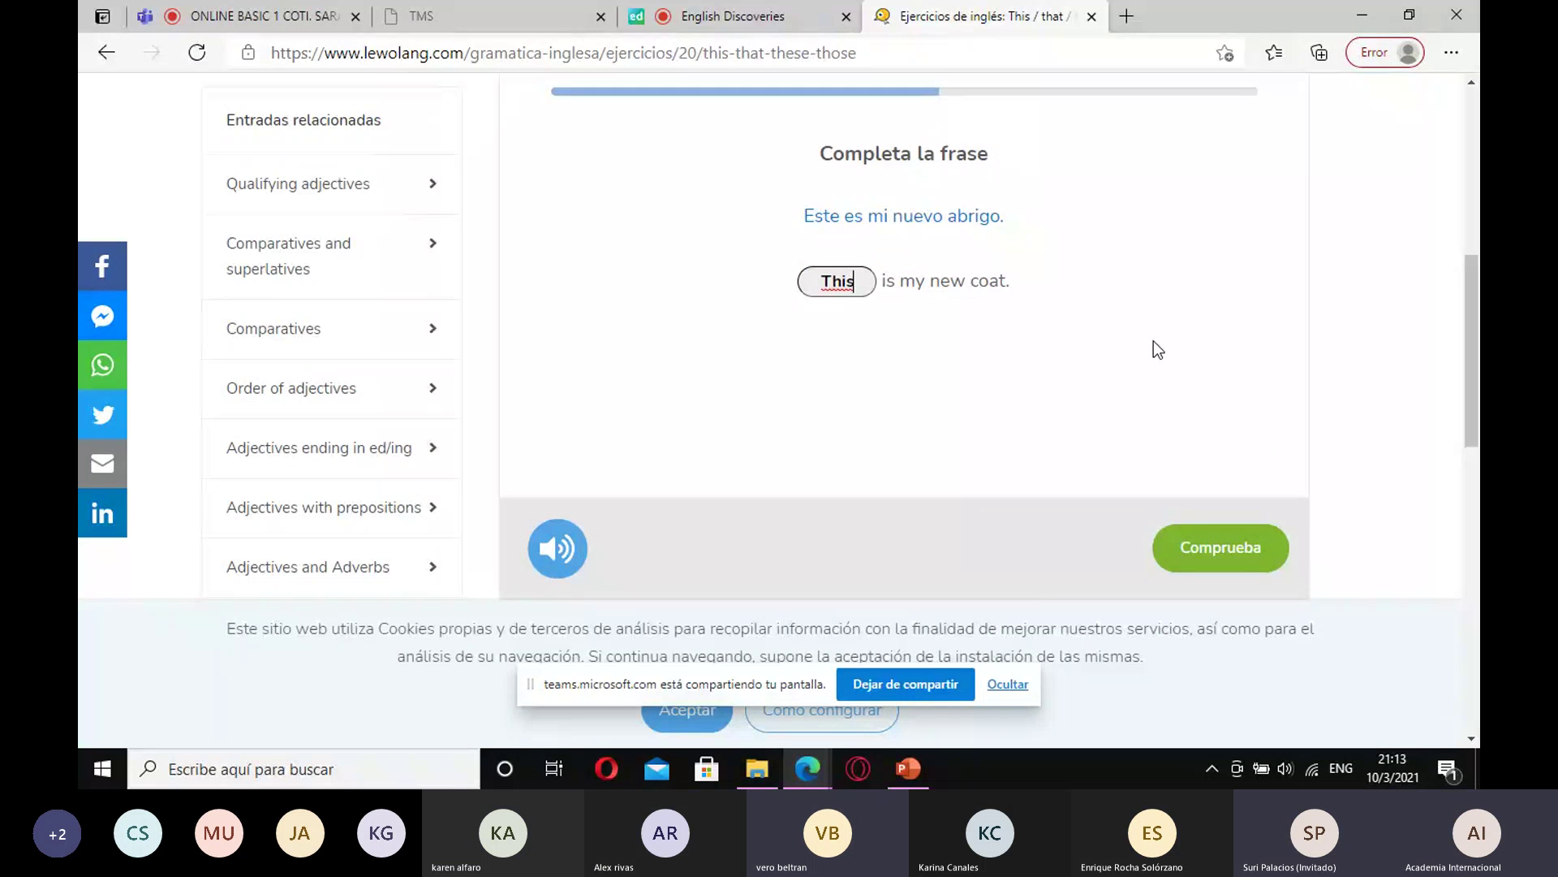
left_click(1214, 564)
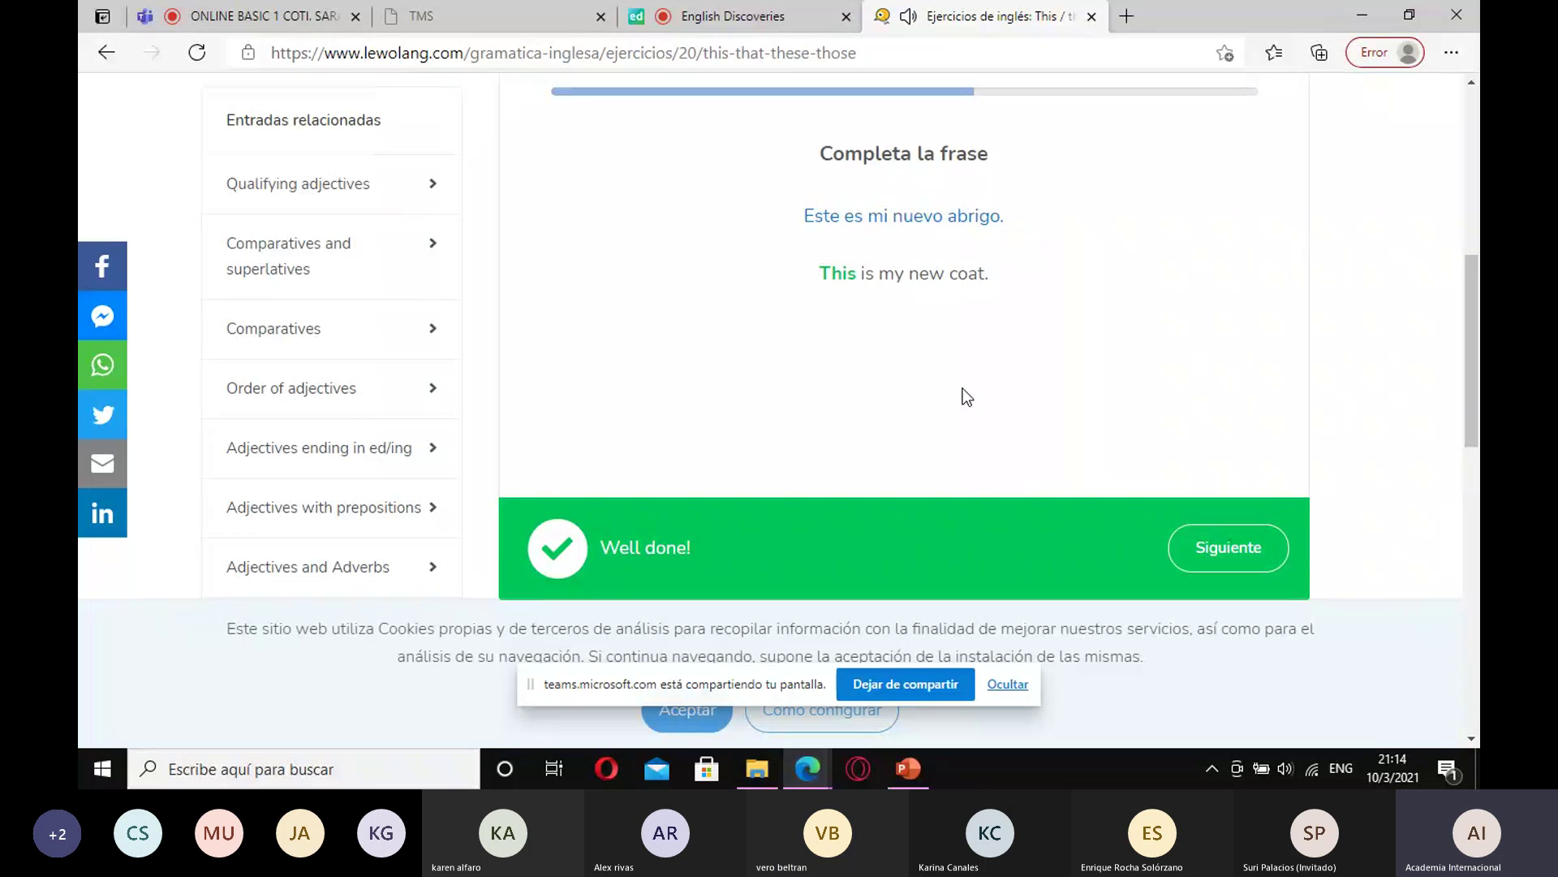
left_click(1222, 554)
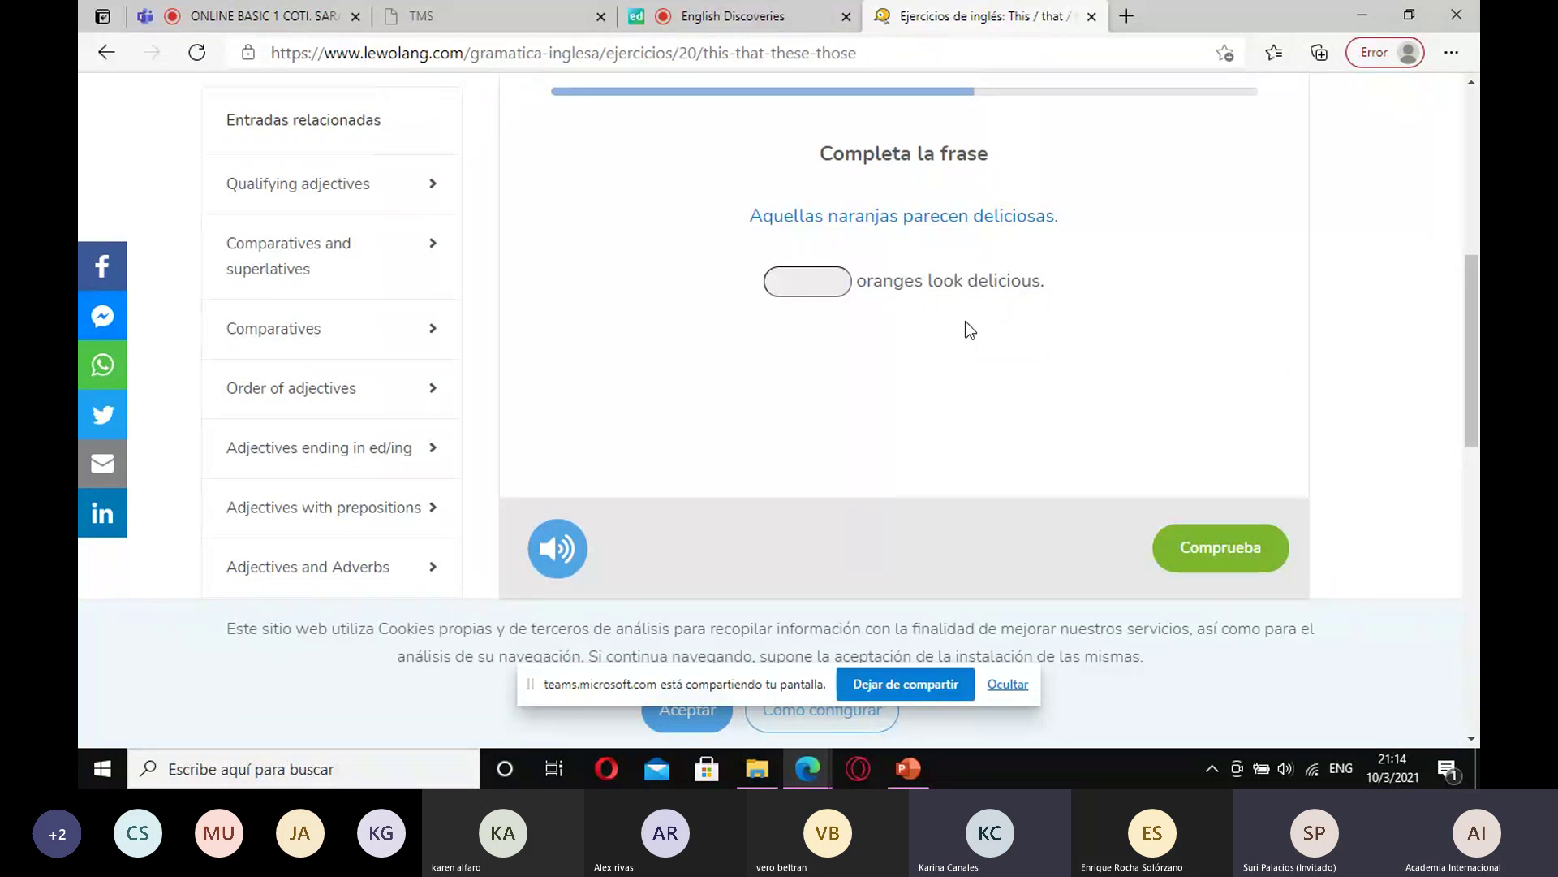
type("Those")
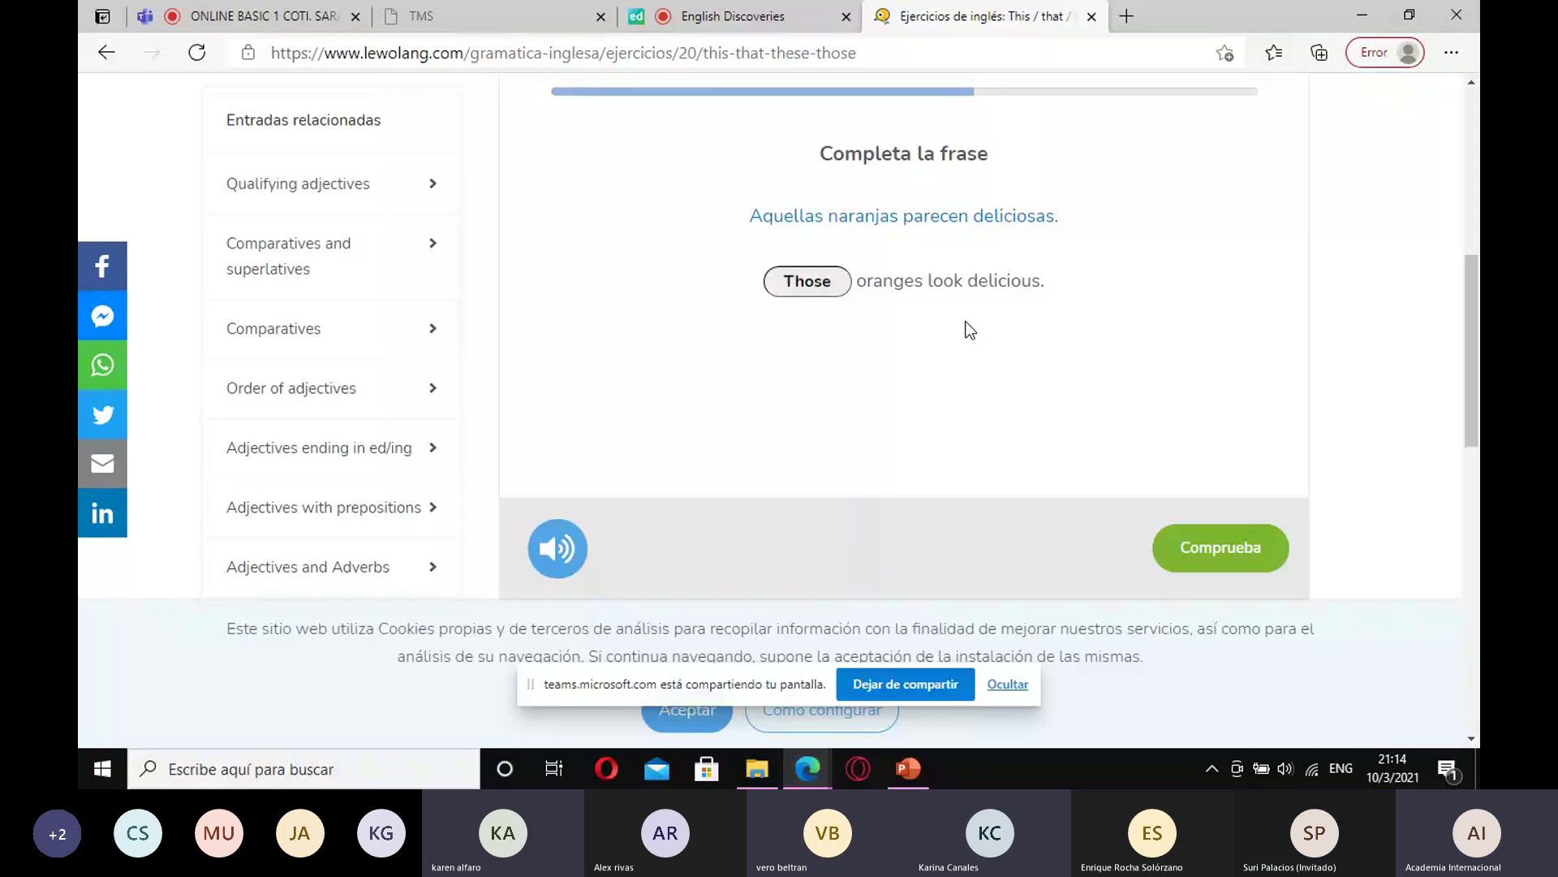
left_click(1221, 552)
- Answer and check the following two sentences, using "These" for the units to study and "these" before two plants
left_click(1221, 552)
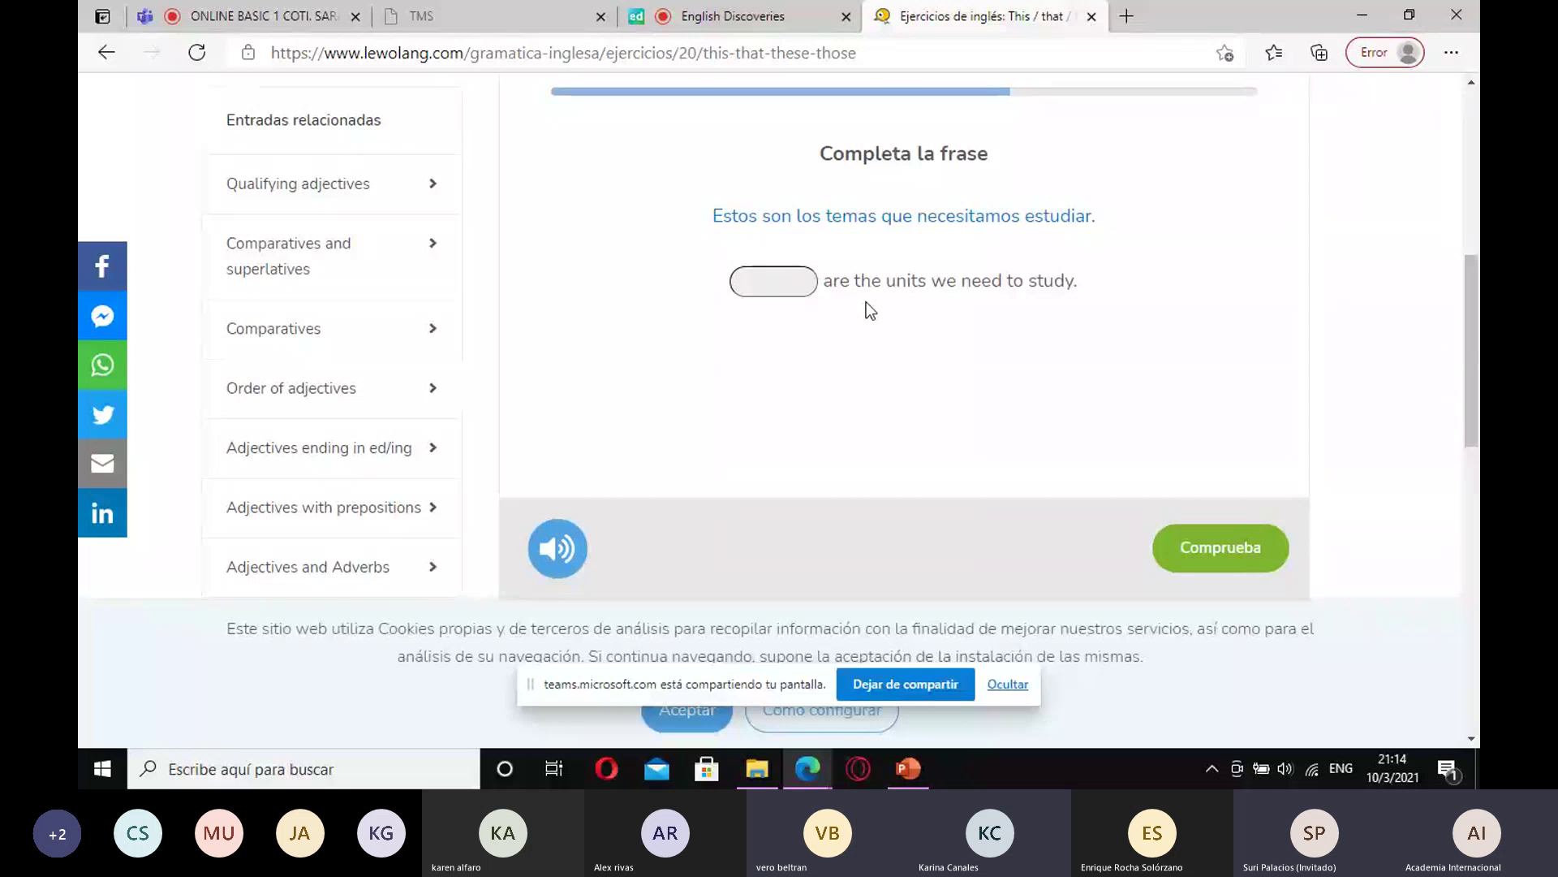
type("These")
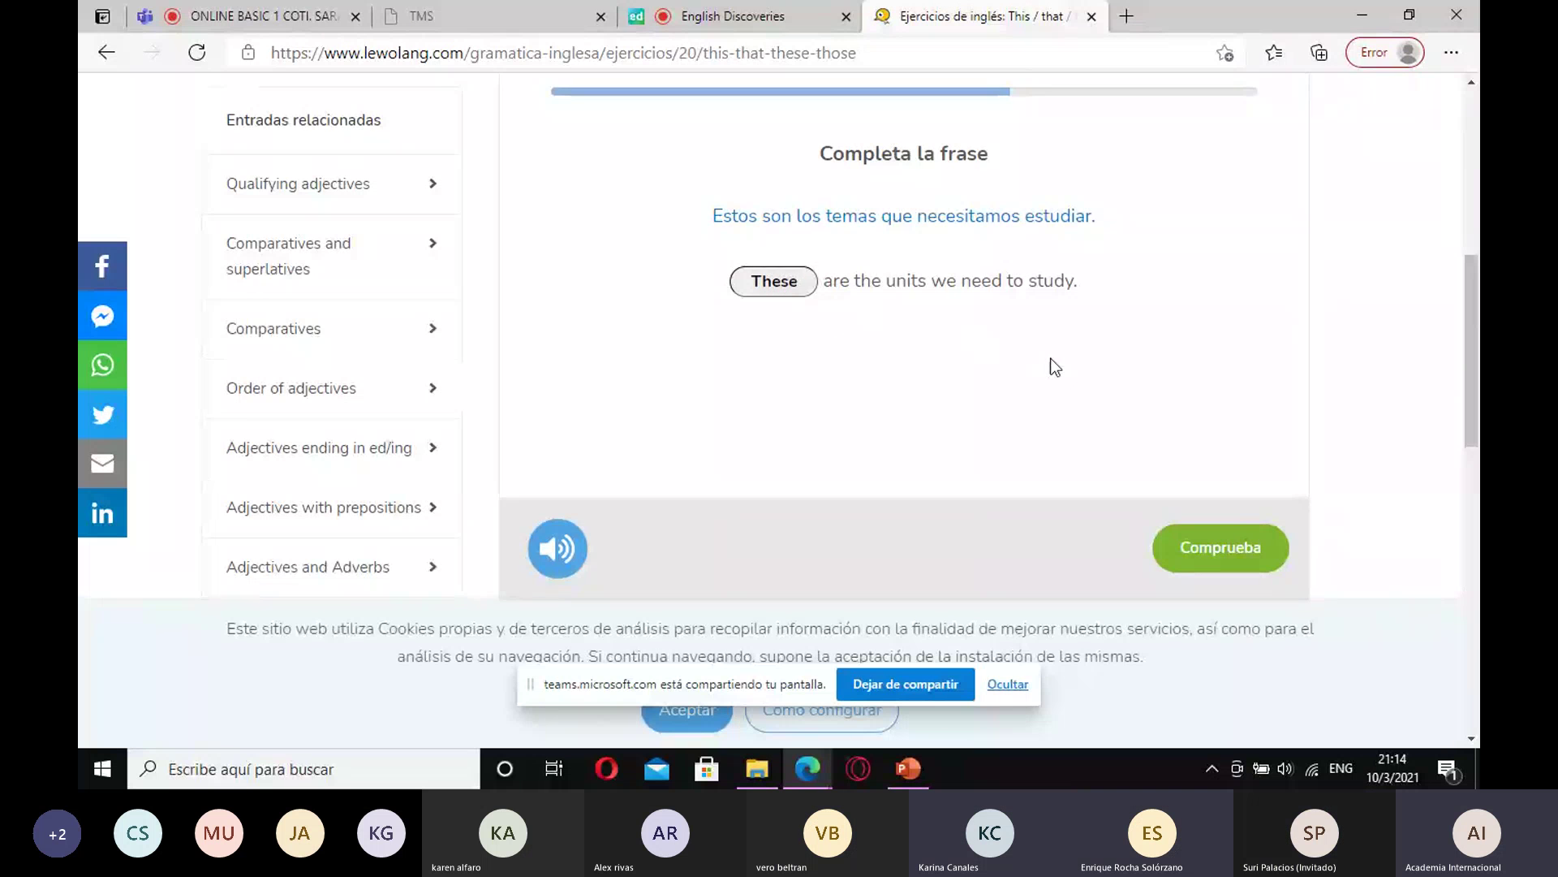
left_click(1200, 548)
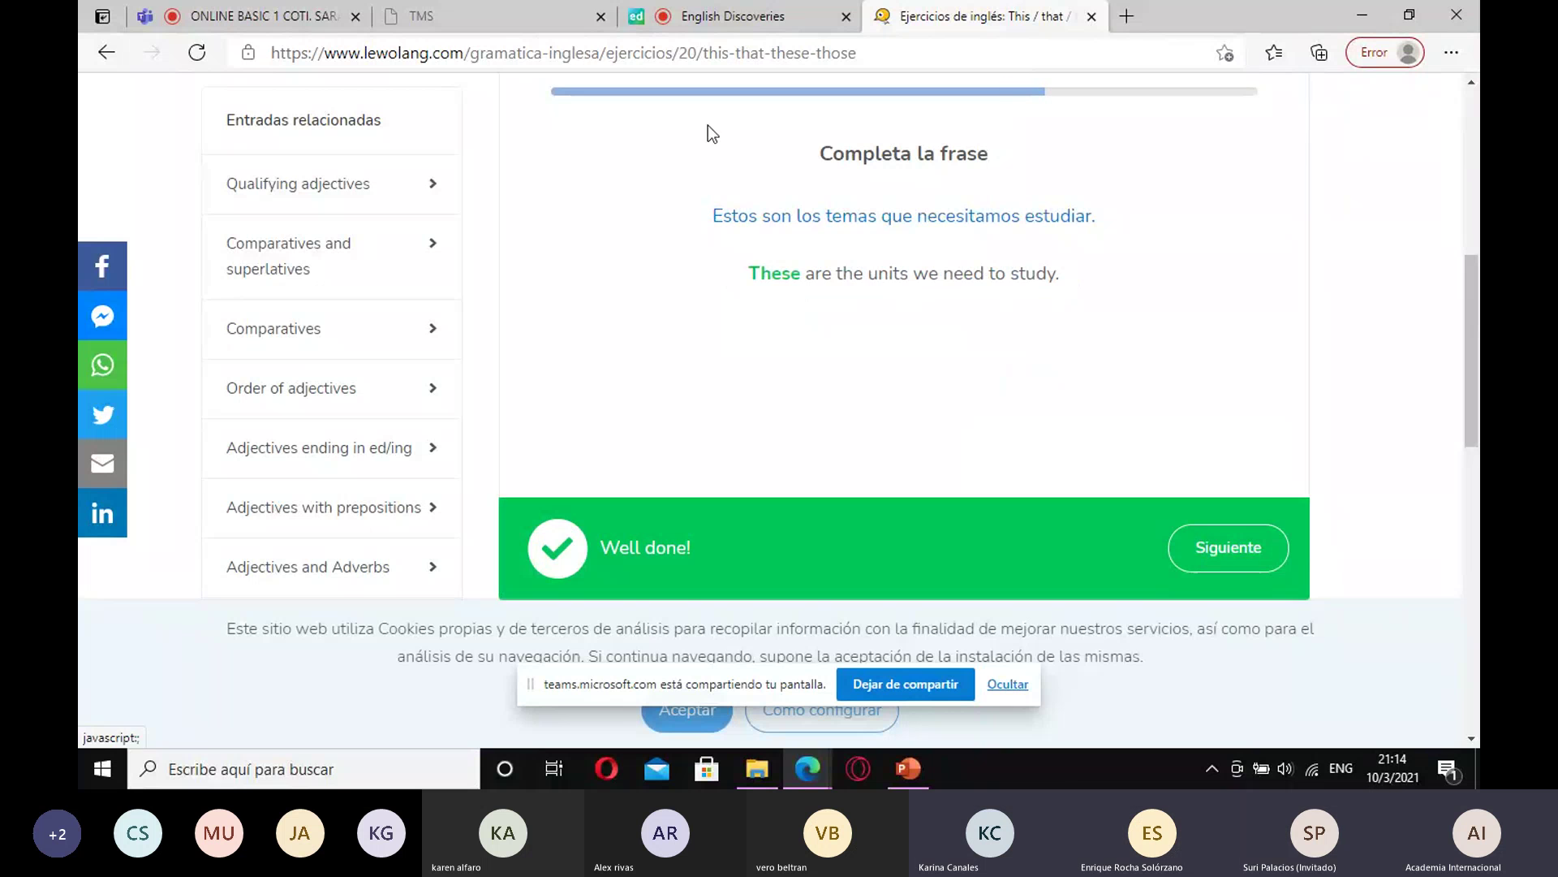
left_click(1220, 552)
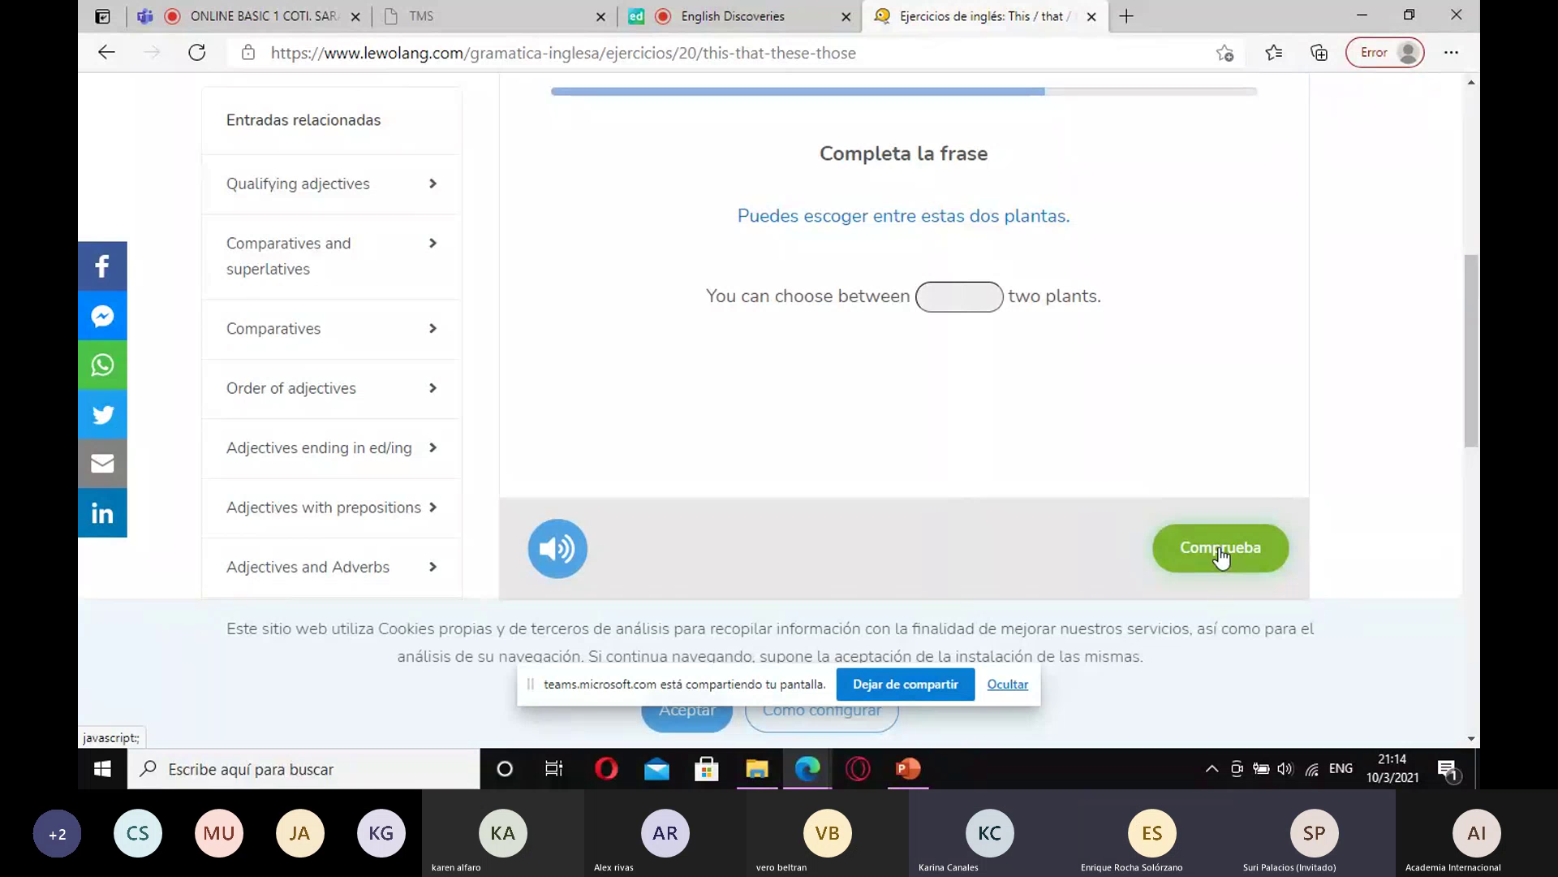
type("thse")
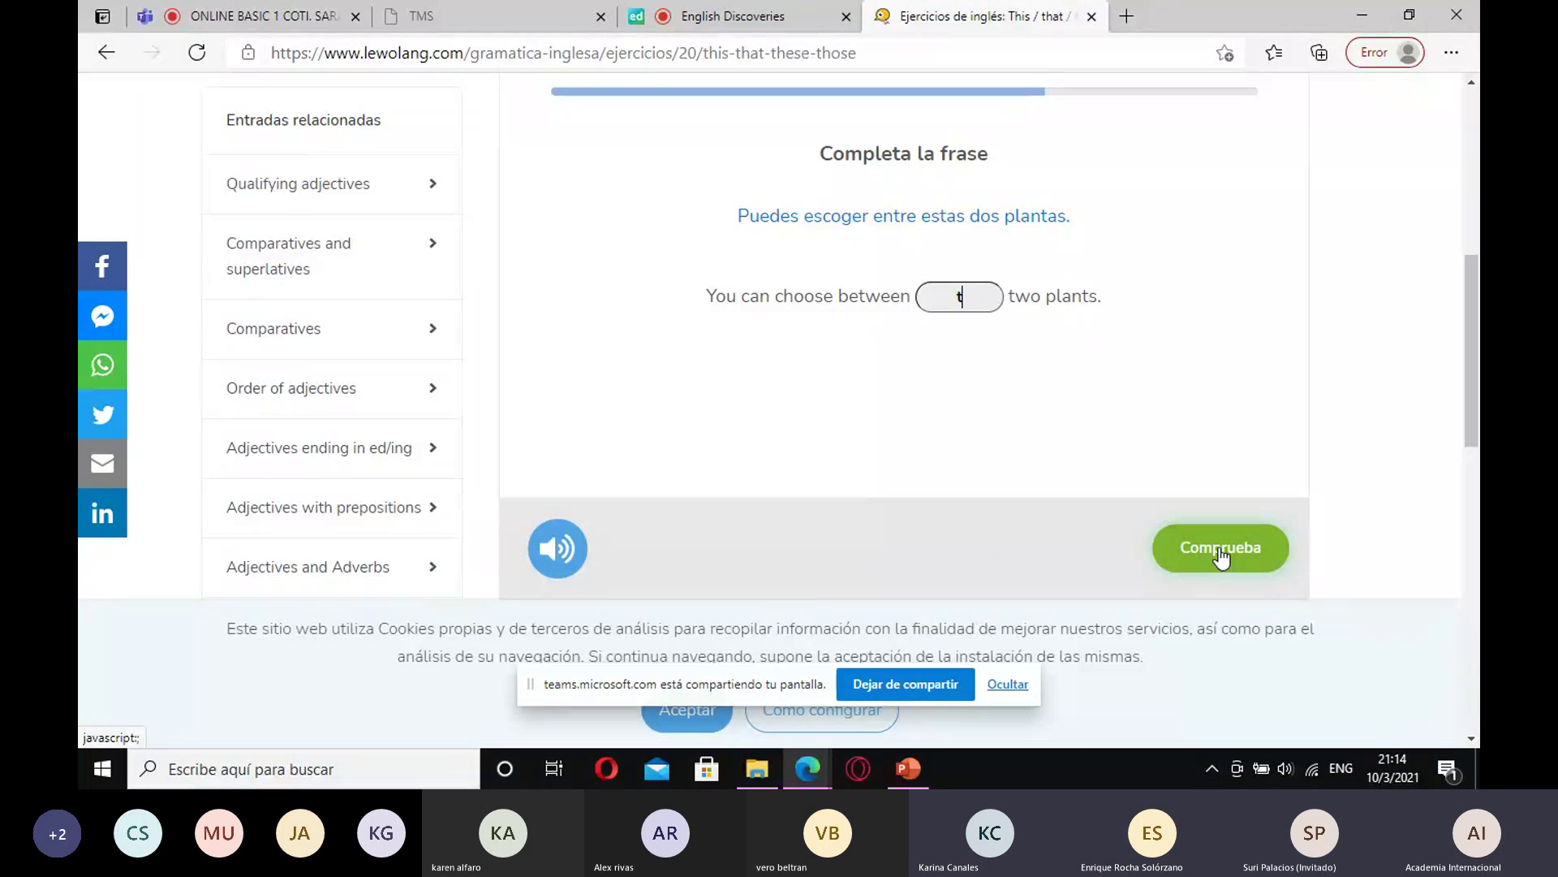
key("BackSpace")
key("BackSpace")
type("e")
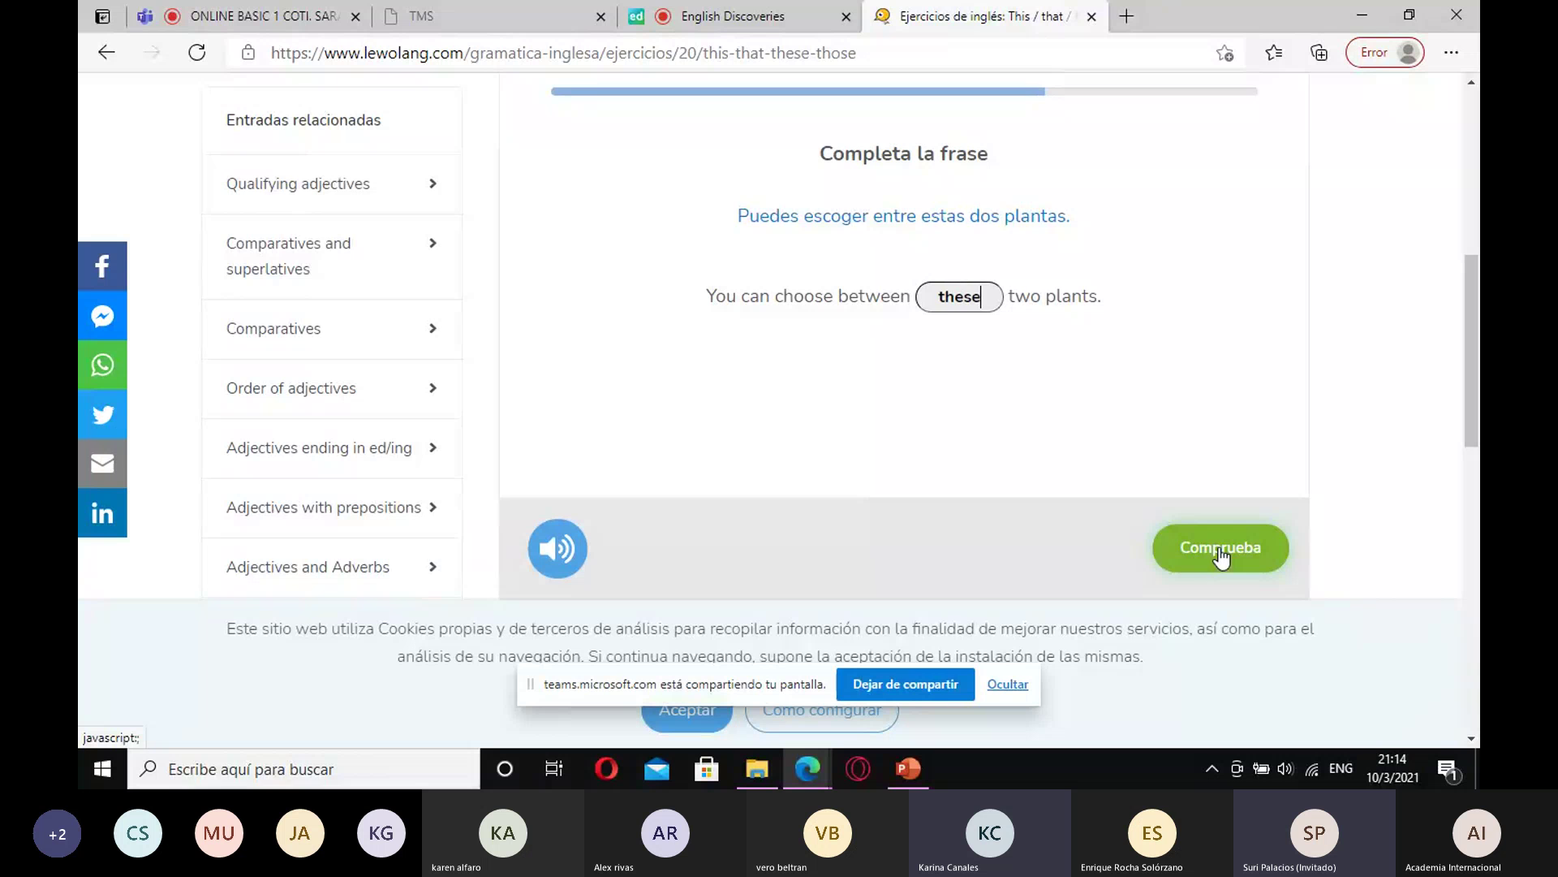
type("se")
left_click(1241, 552)
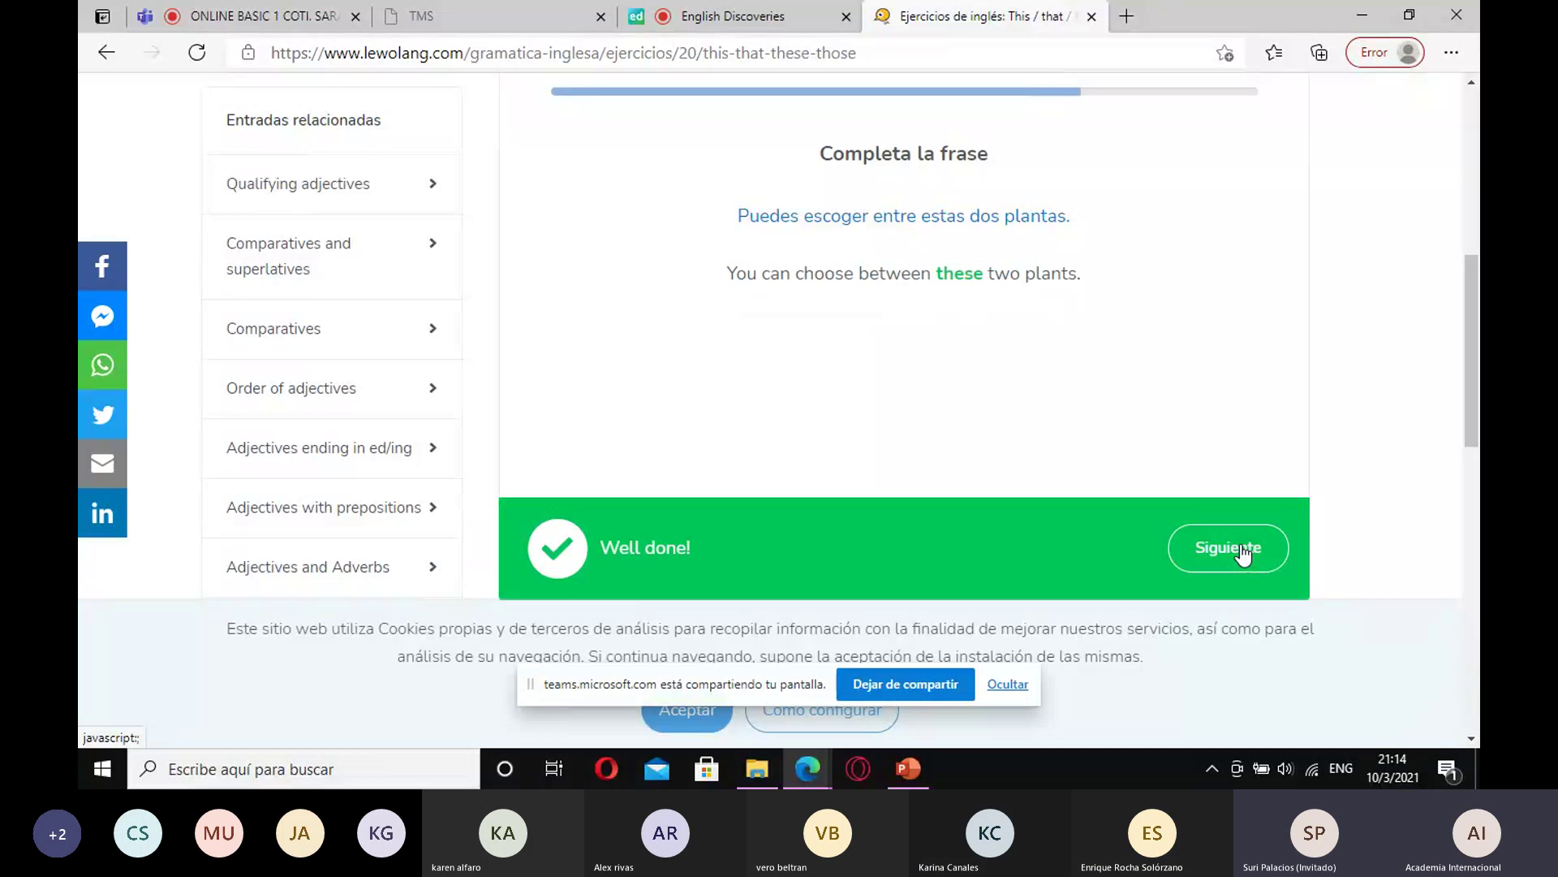
- Answer and check the following two sentences, filling in "that" before animal in the river and "Those" before boys
left_click(1242, 552)
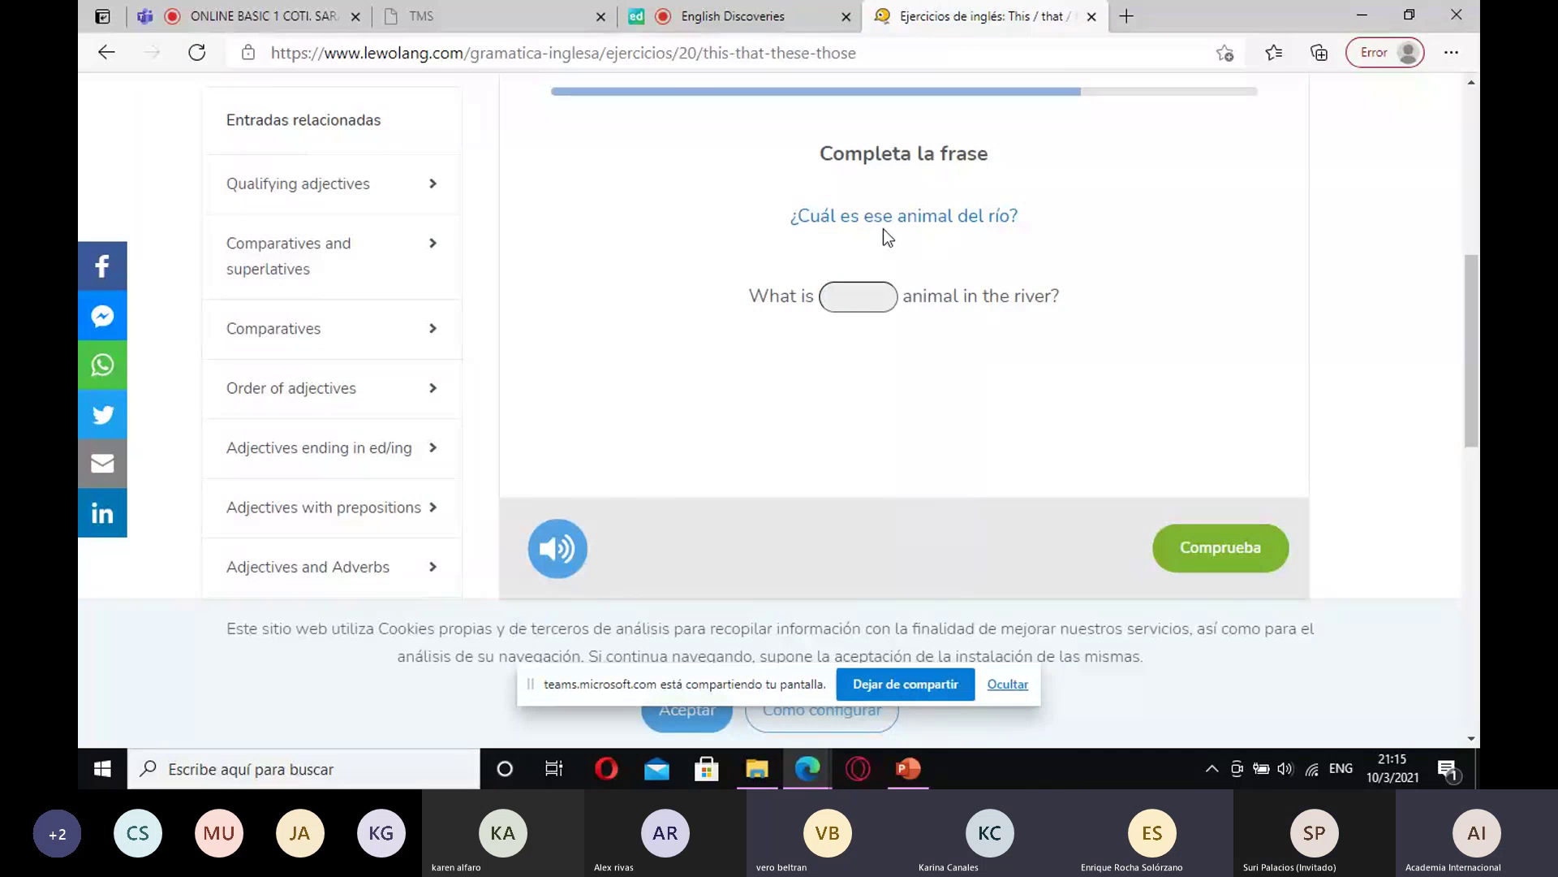
type("that")
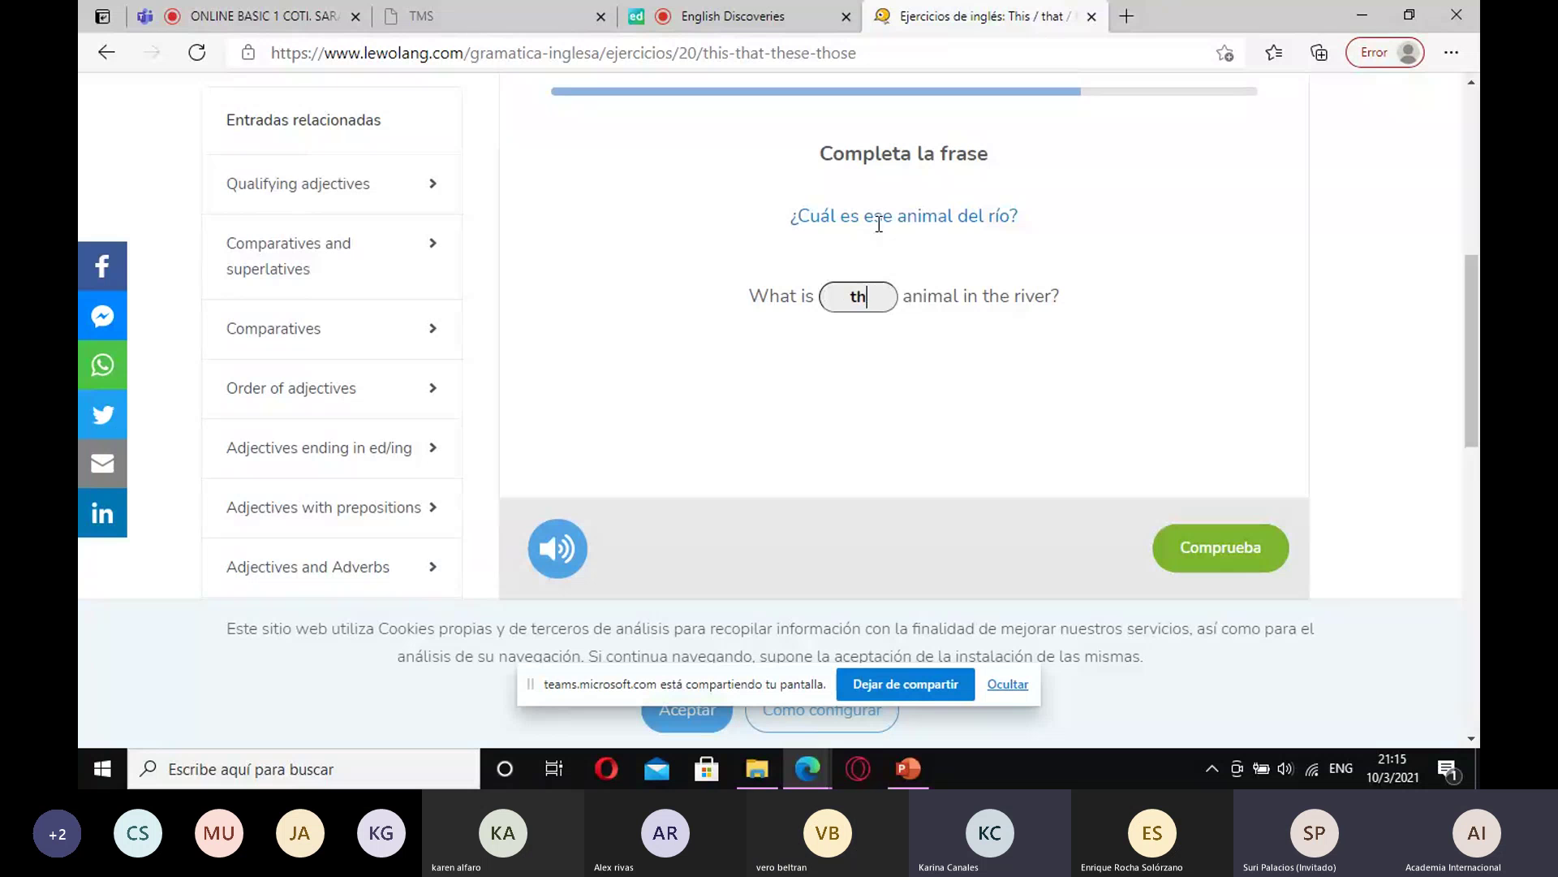
left_click(1237, 551)
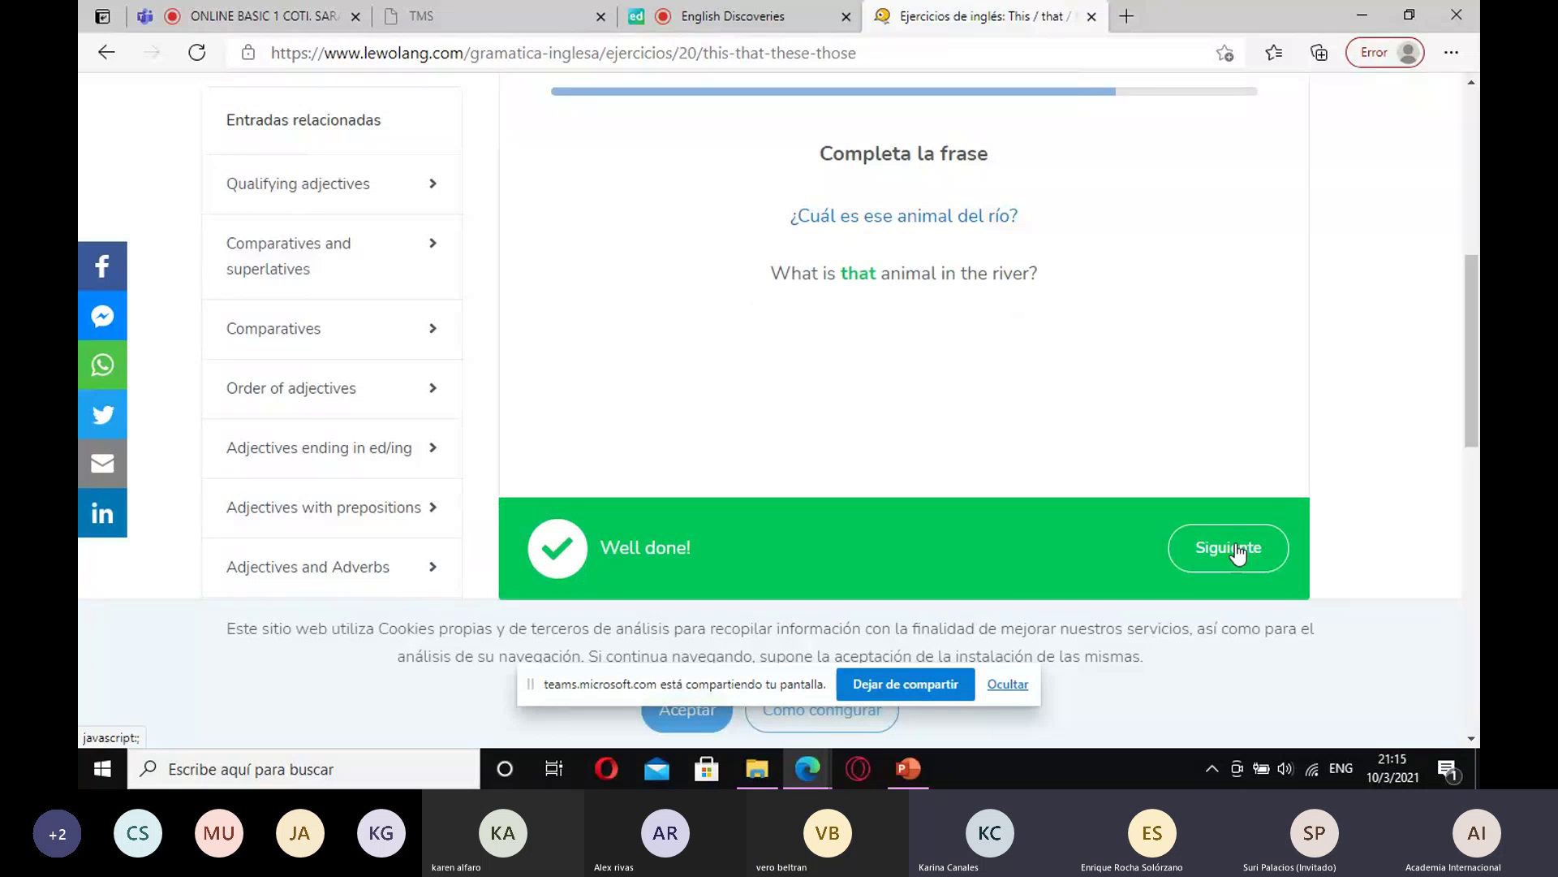
left_click(1232, 548)
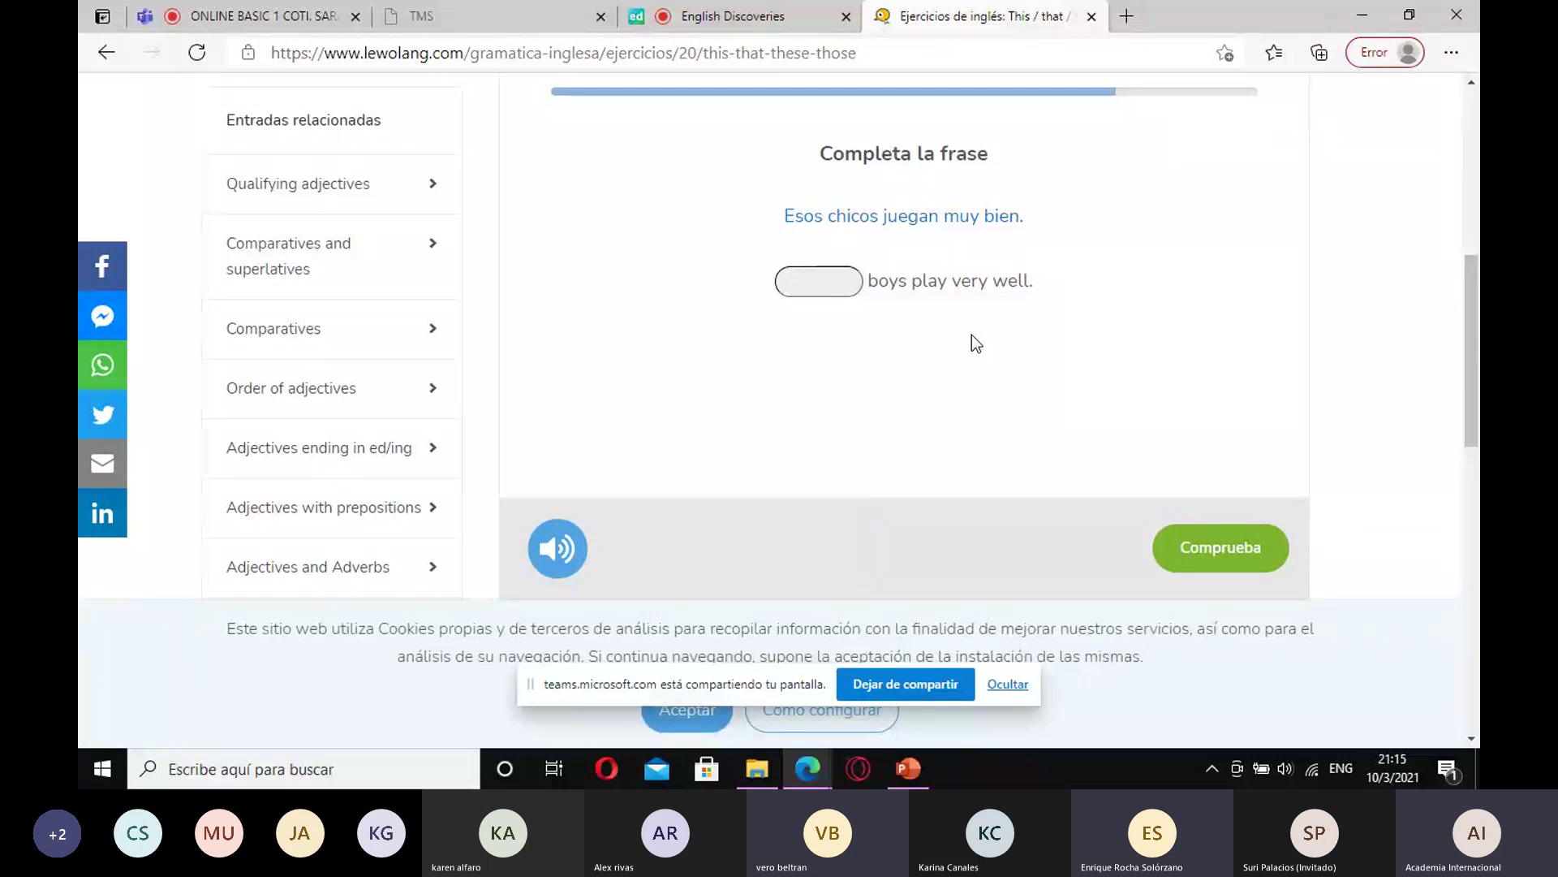
type("Those")
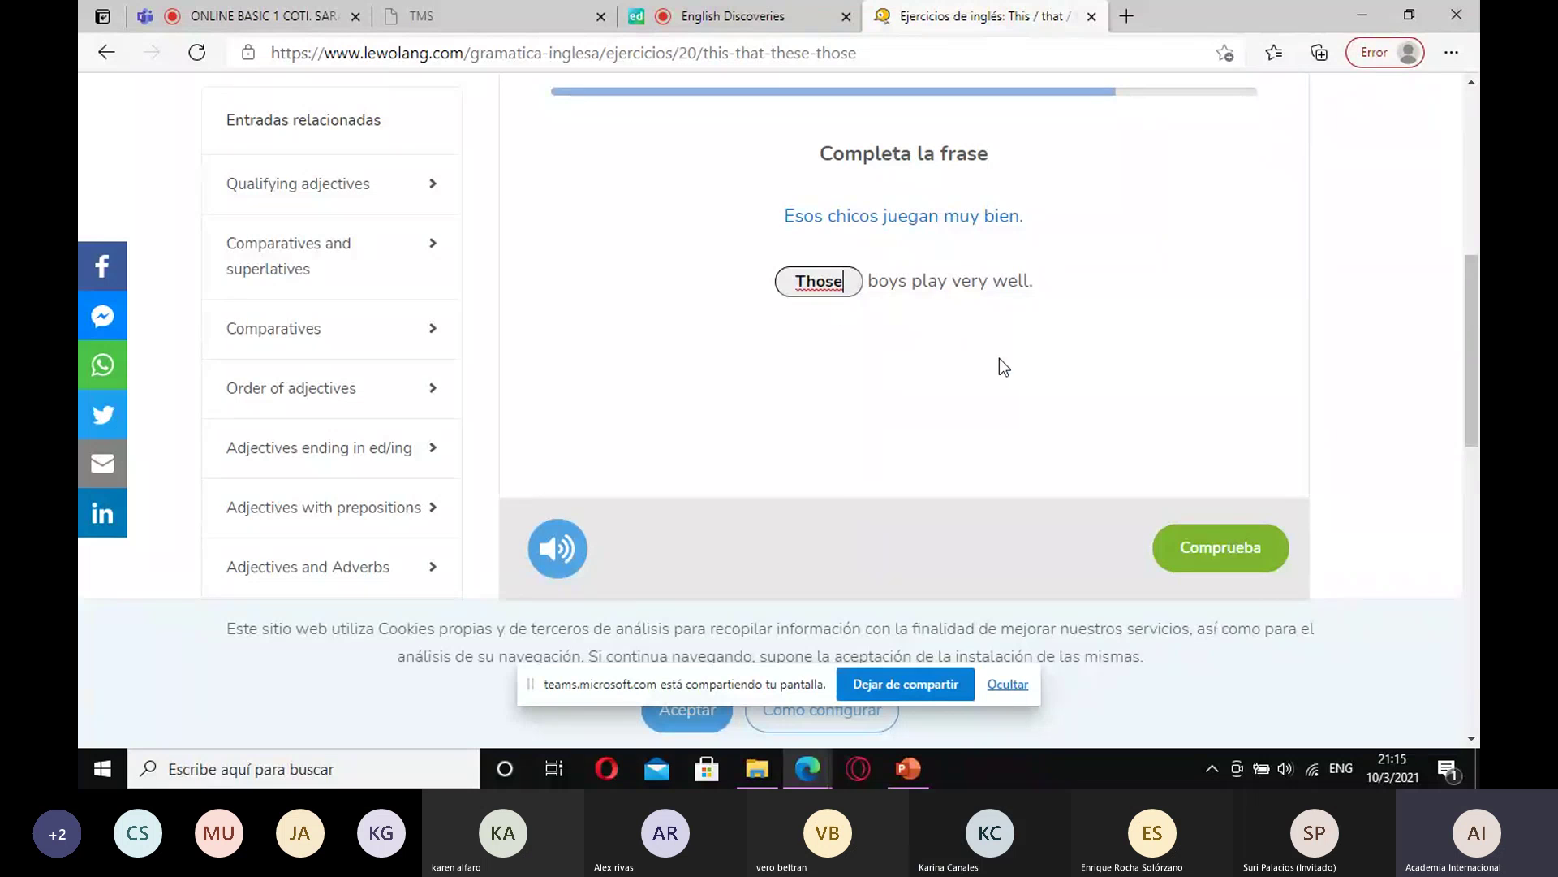
left_click(1229, 545)
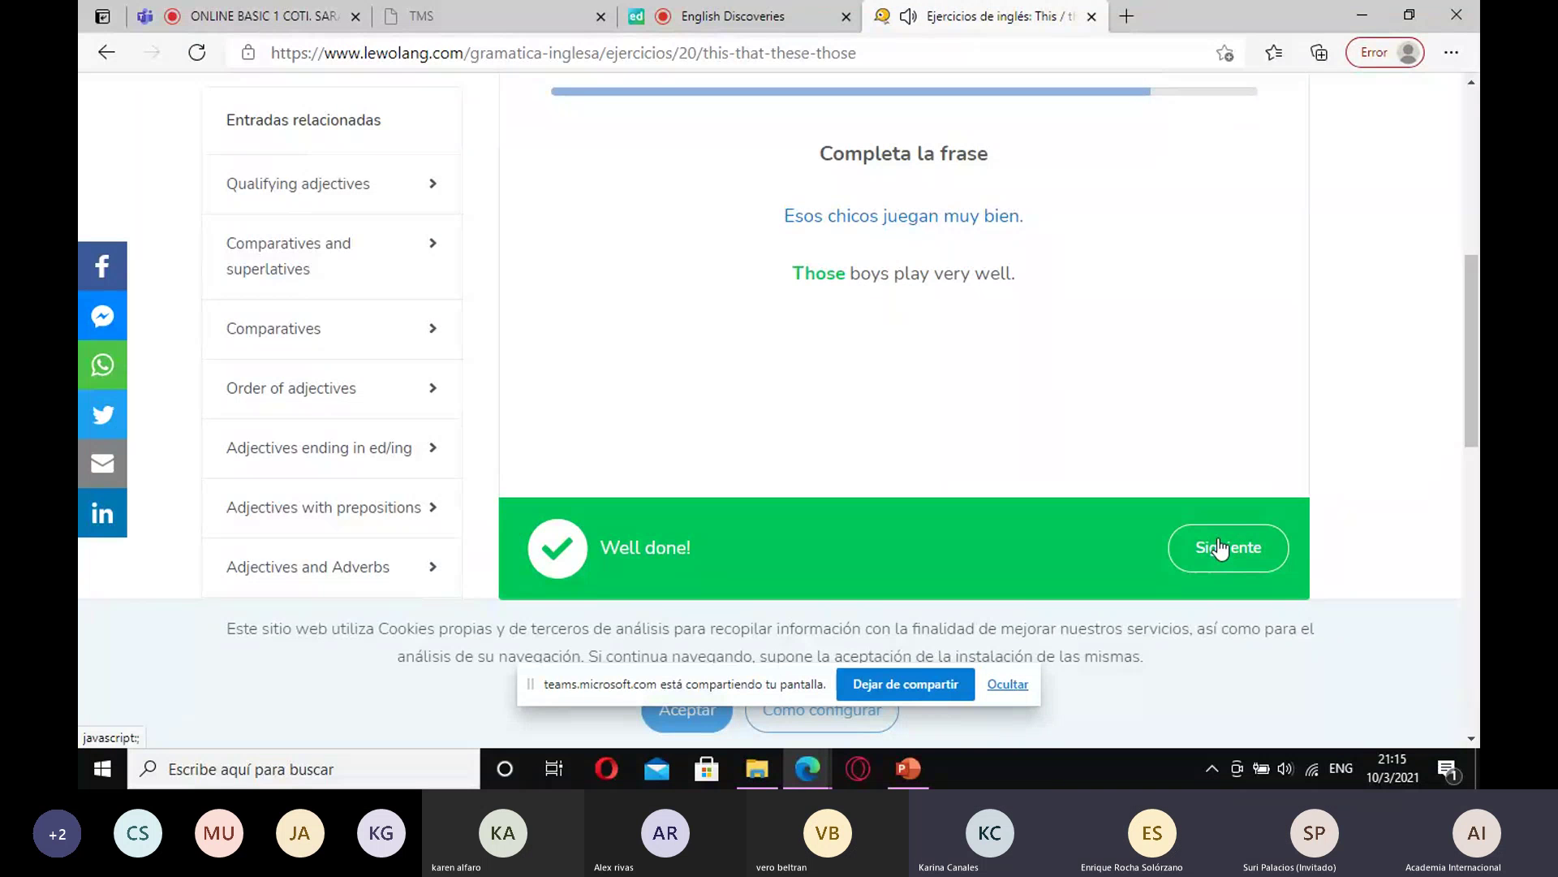
- Answer and check the following two sentences, using "this" to introduce the sister and "that" before rose
left_click(1220, 550)
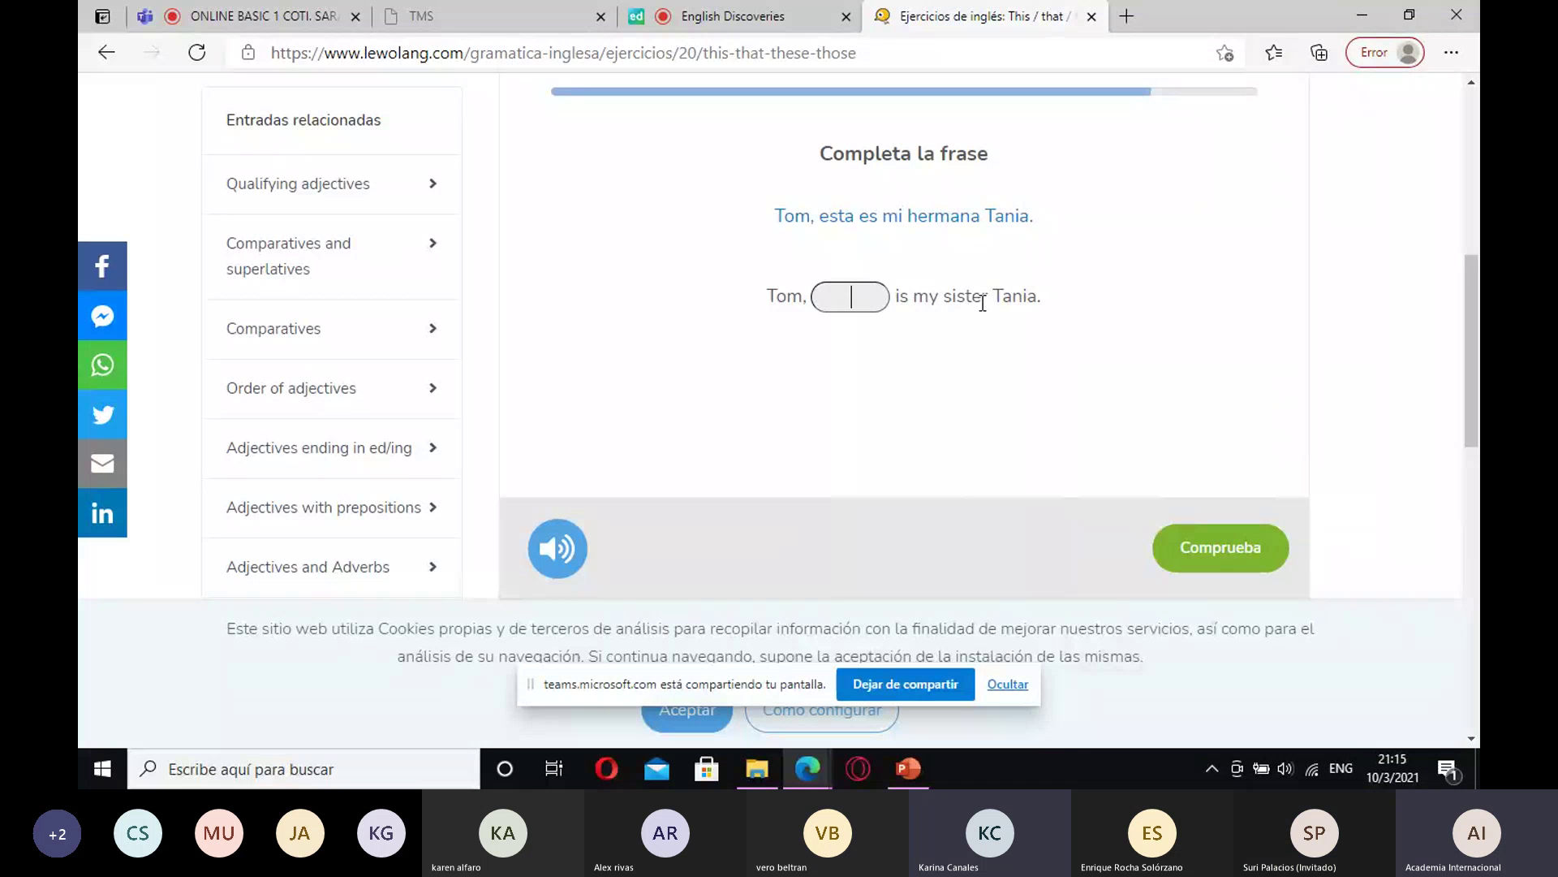
type("t")
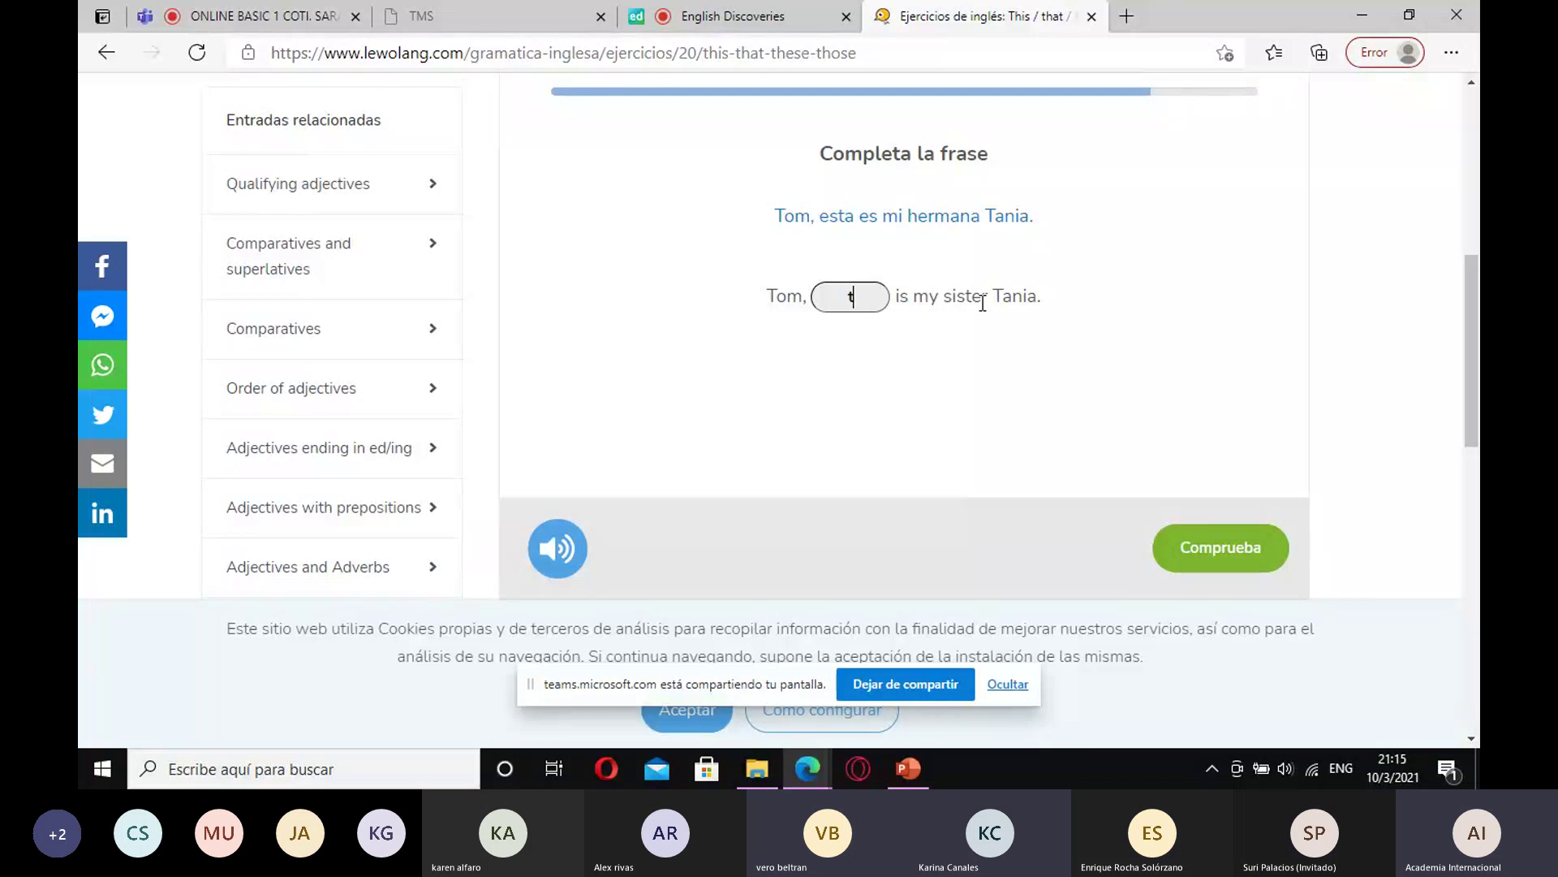
type("his")
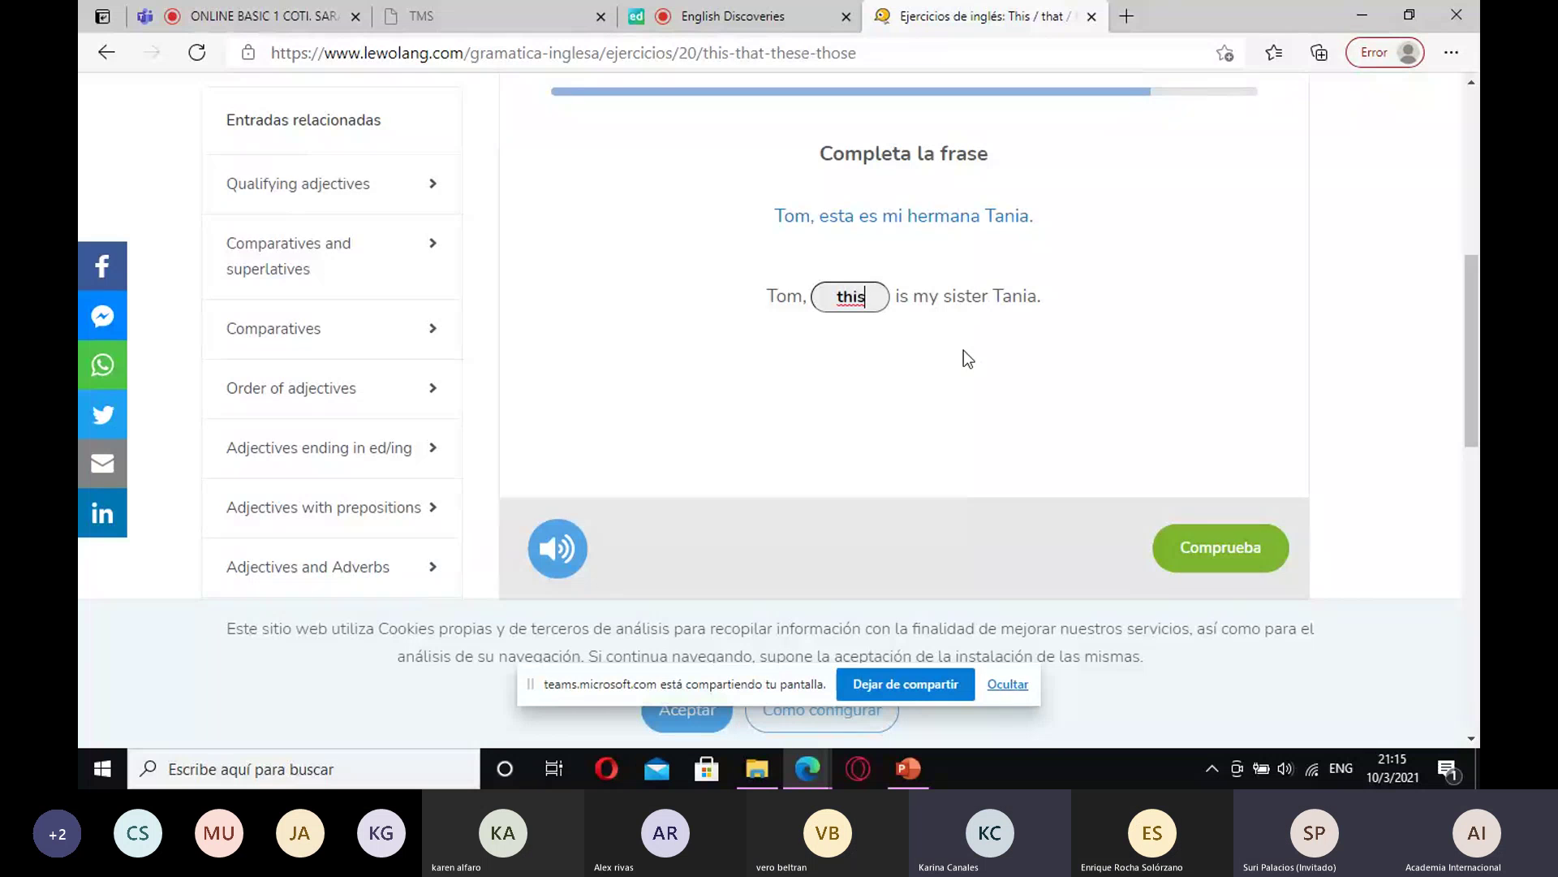
left_click(1223, 557)
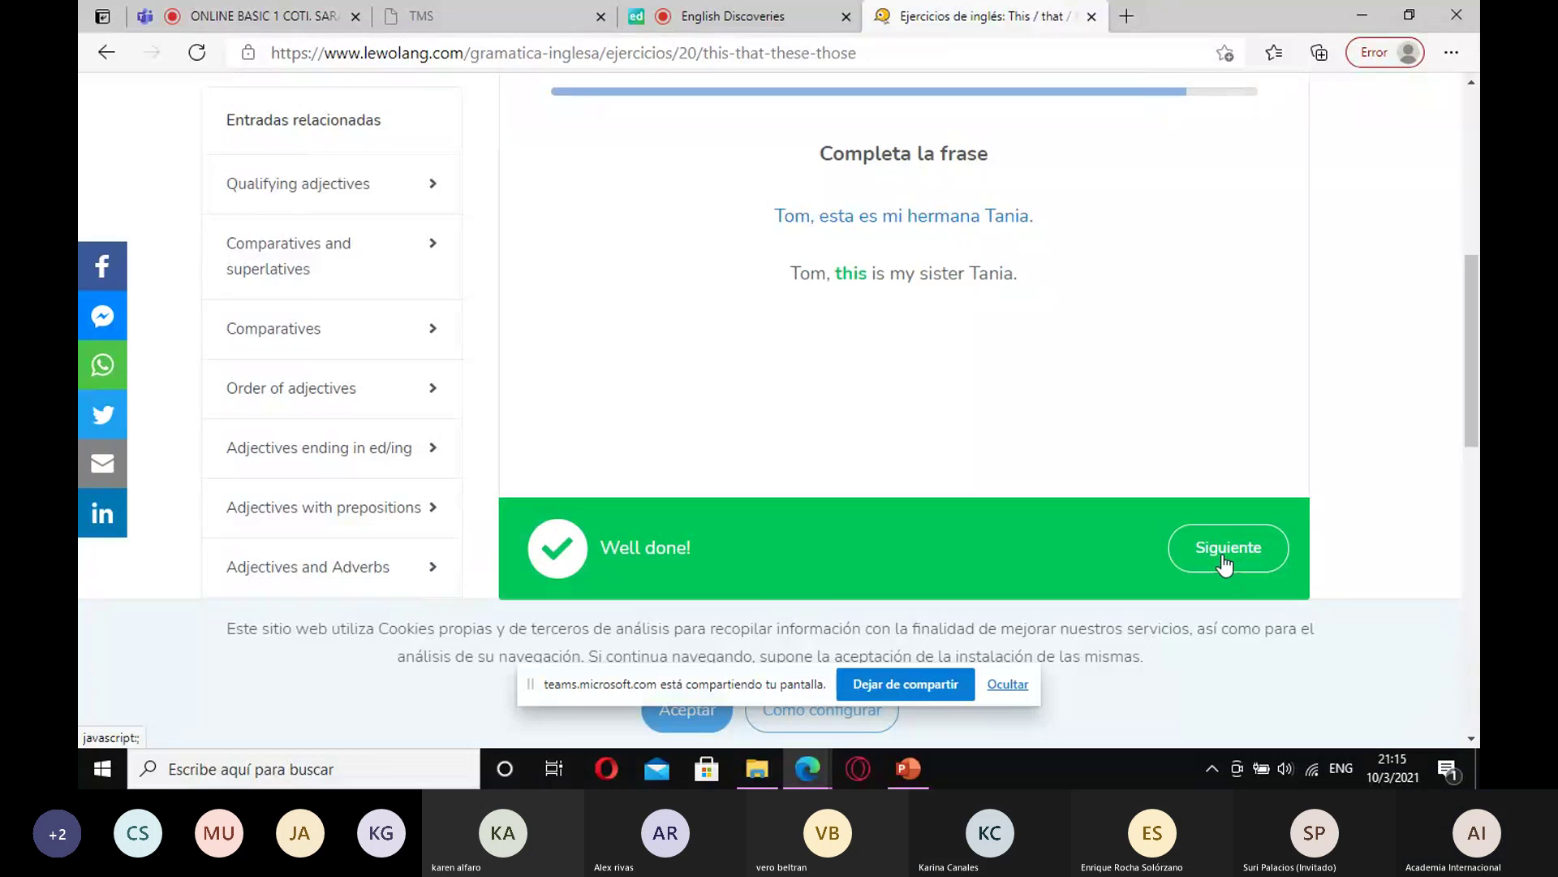
left_click(1224, 560)
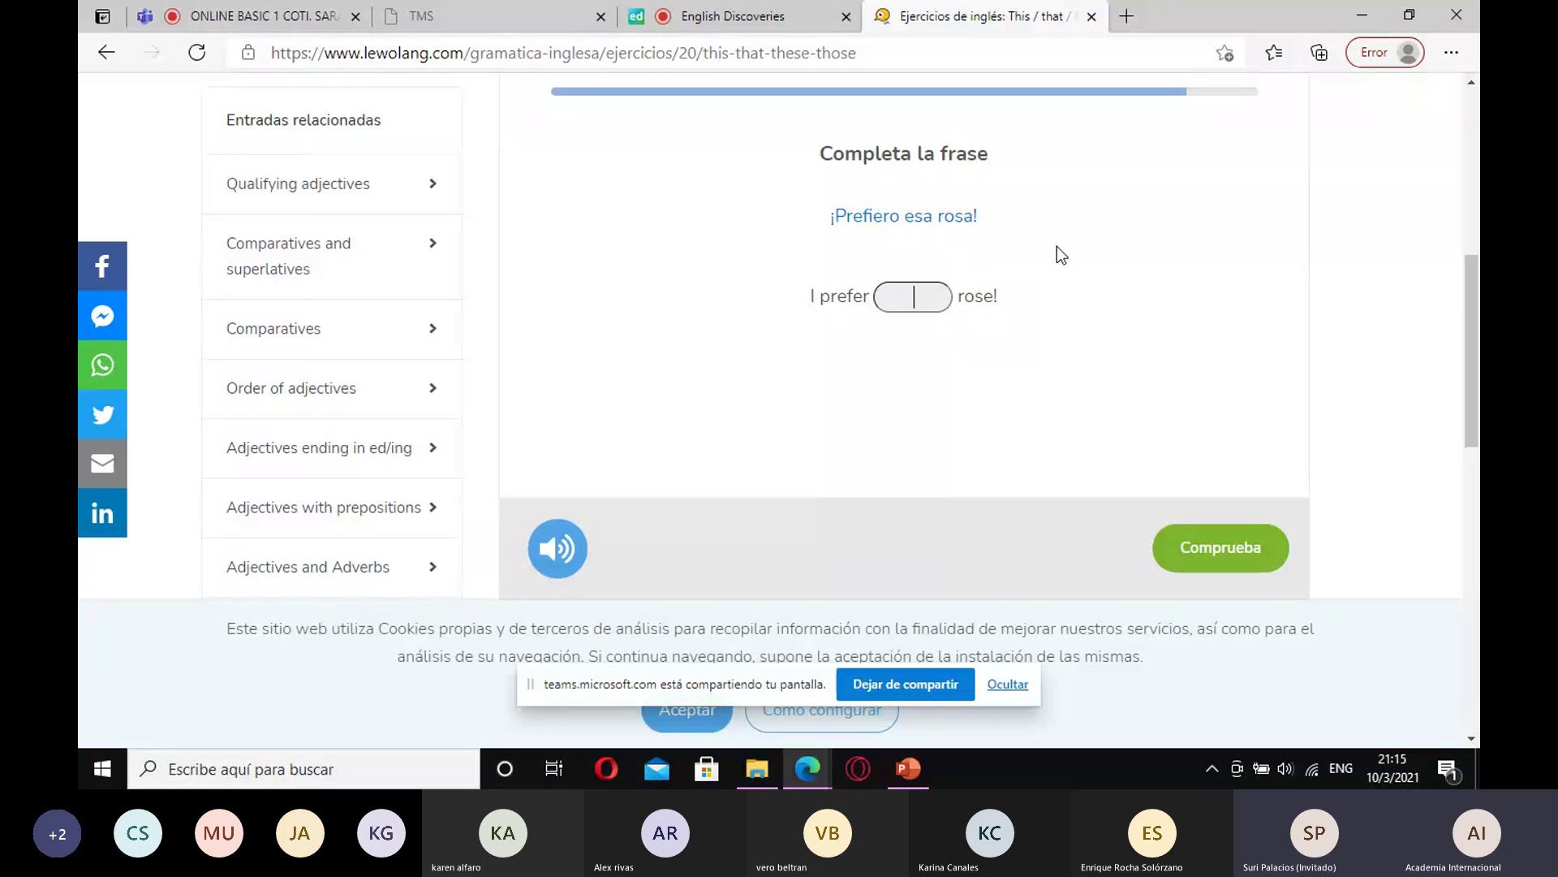
type("t")
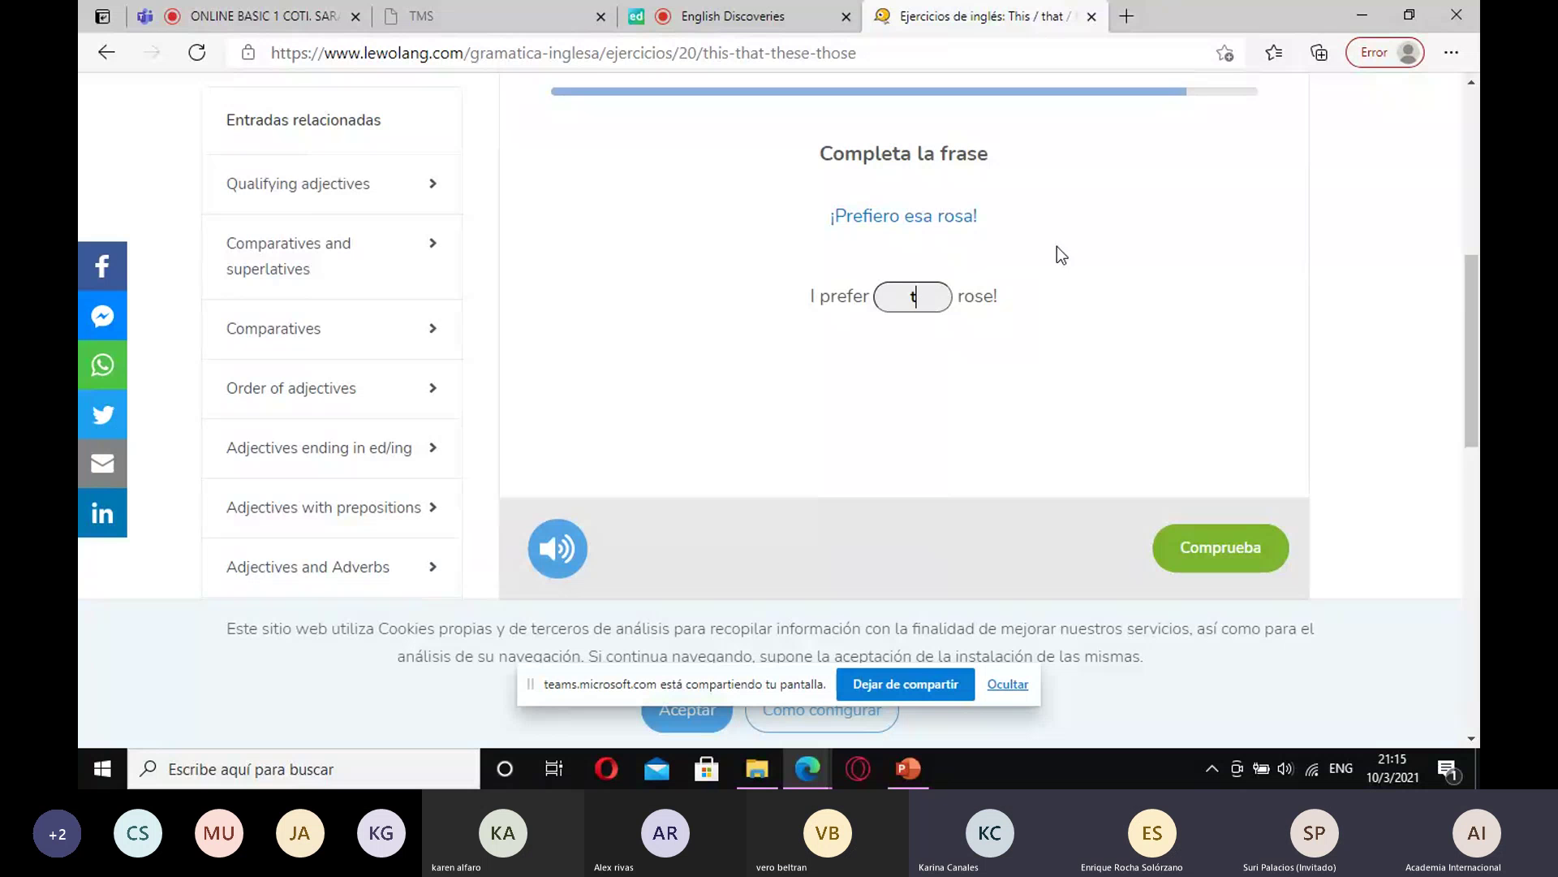
type("hat")
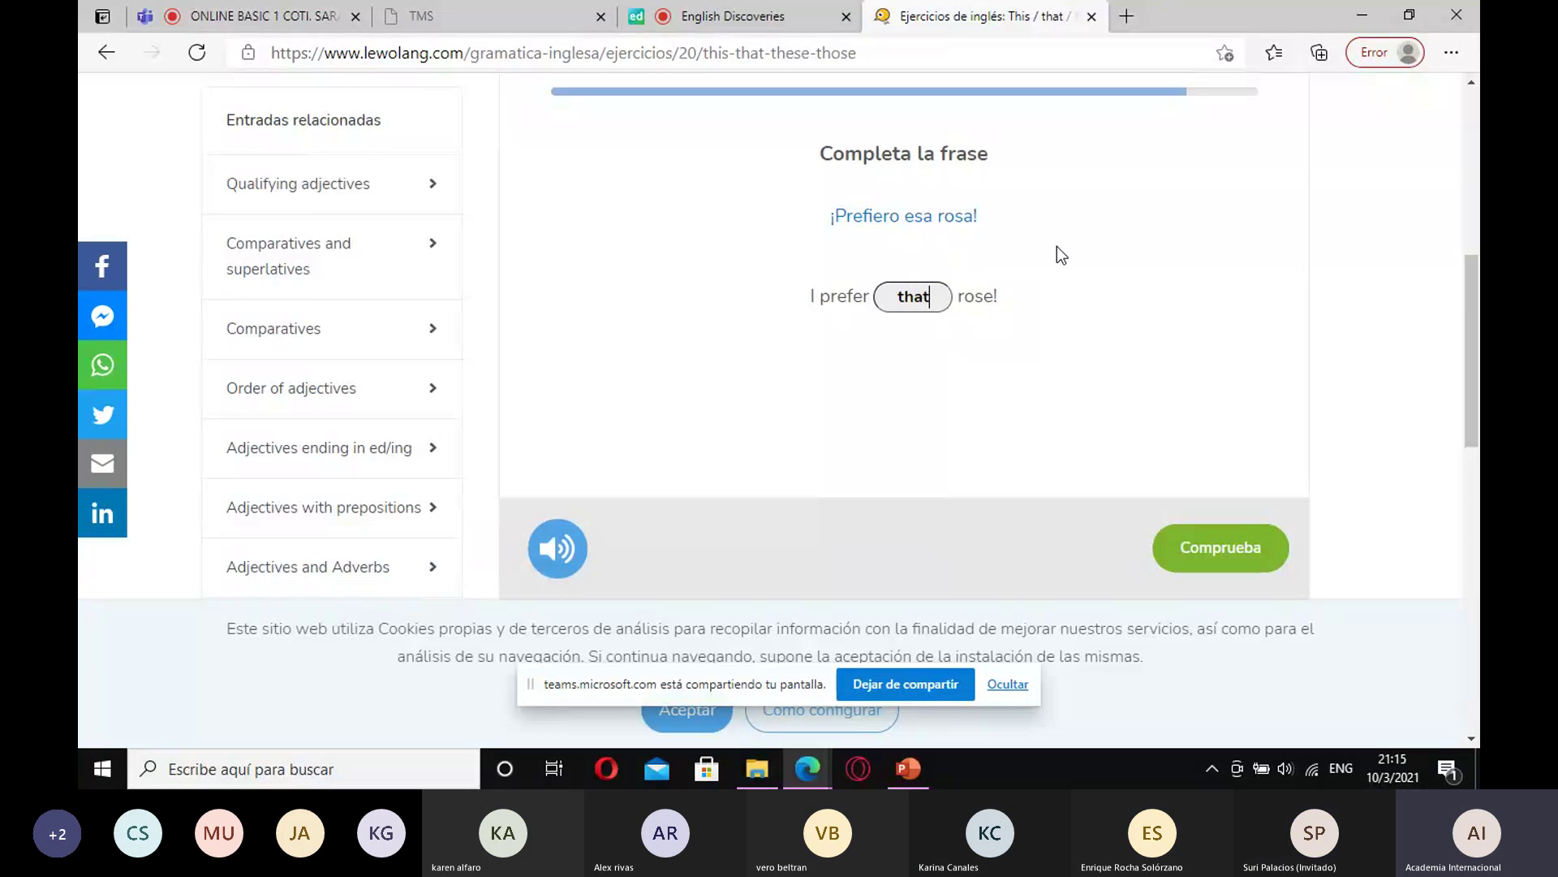
left_click(1217, 555)
- Complete and check the last sentence, "Look at that!", and proceed to the exercise's final result
left_click(1217, 555)
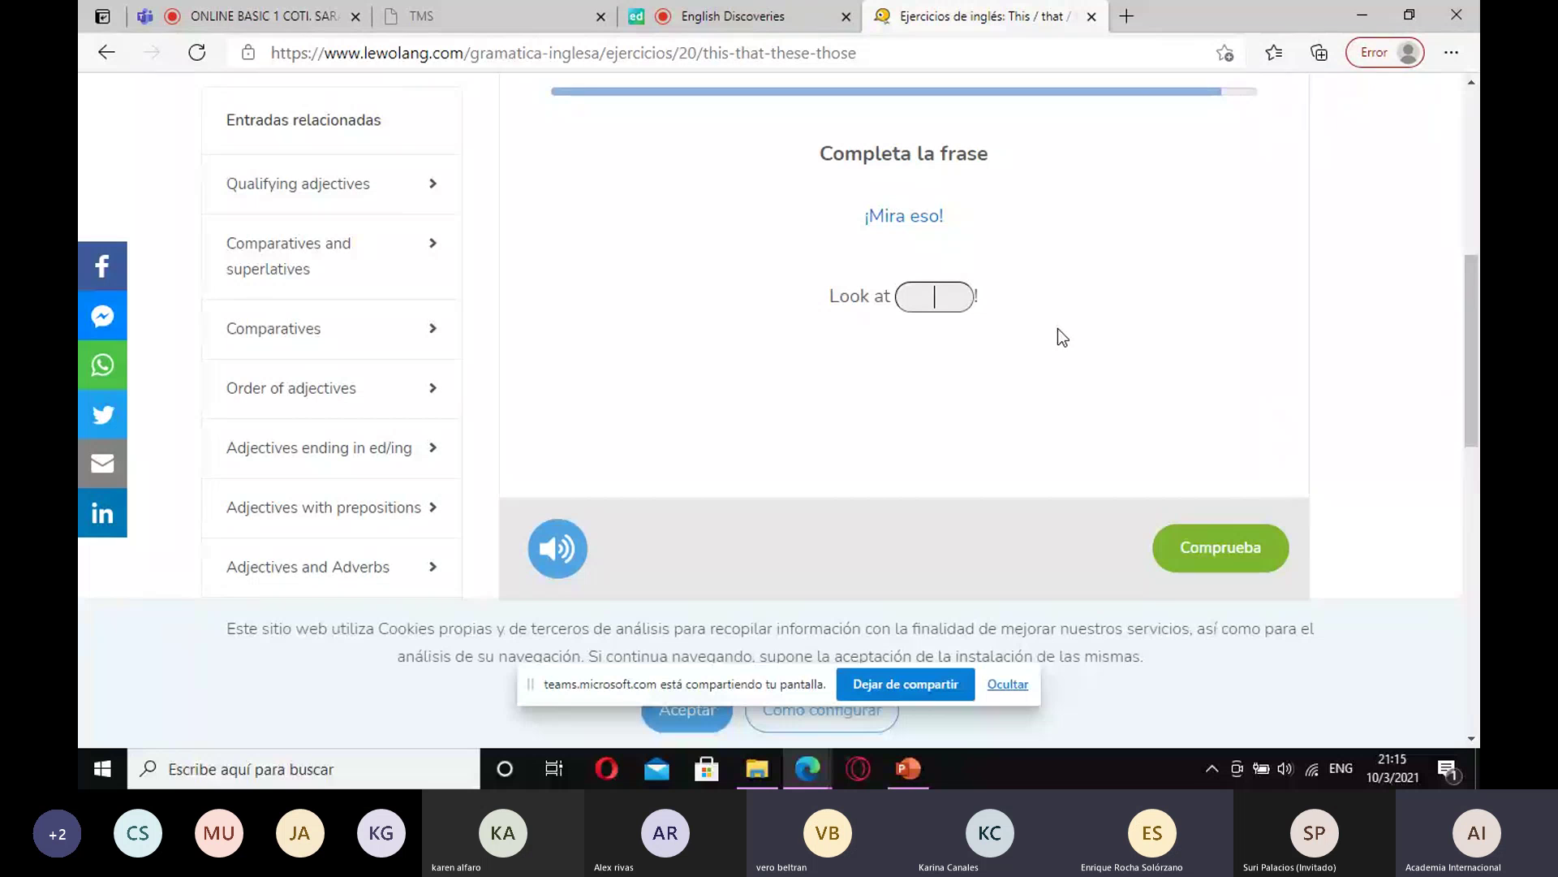
type("that")
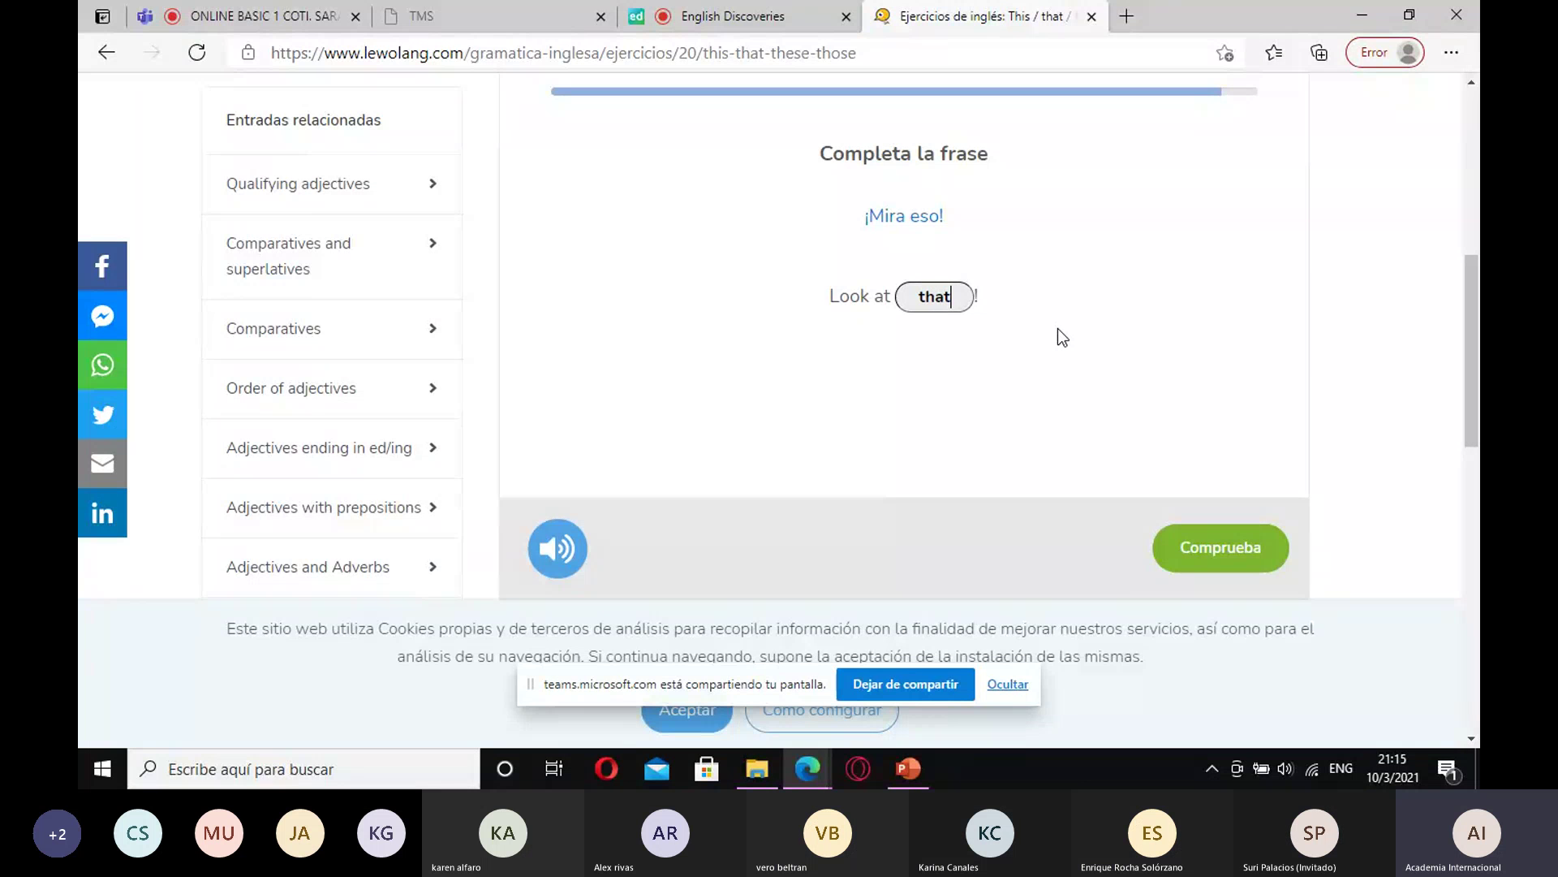
left_click(1220, 547)
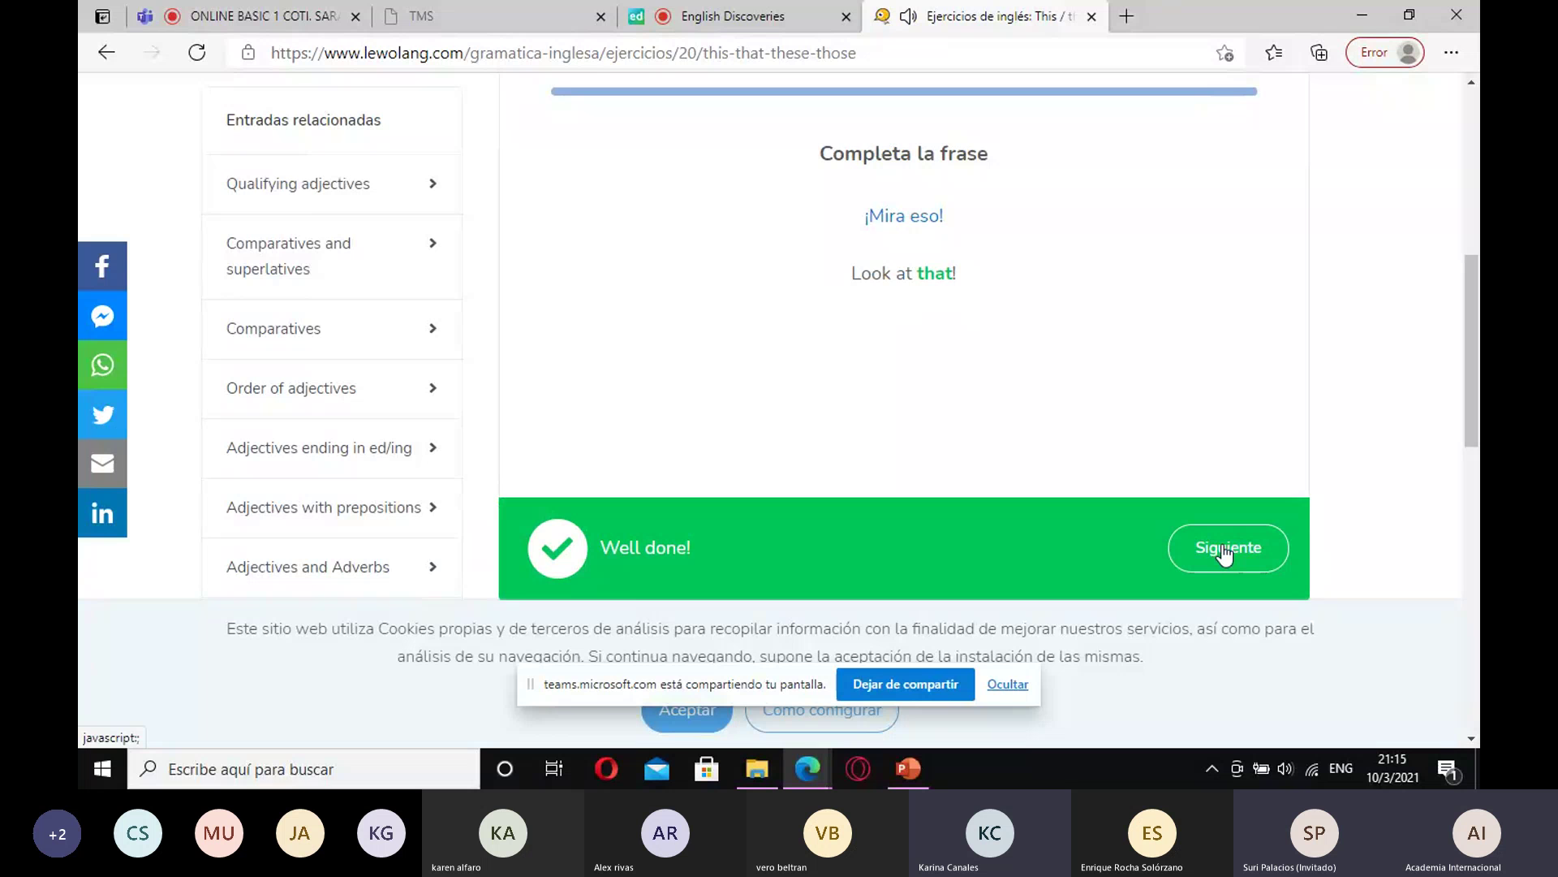
left_click(1224, 549)
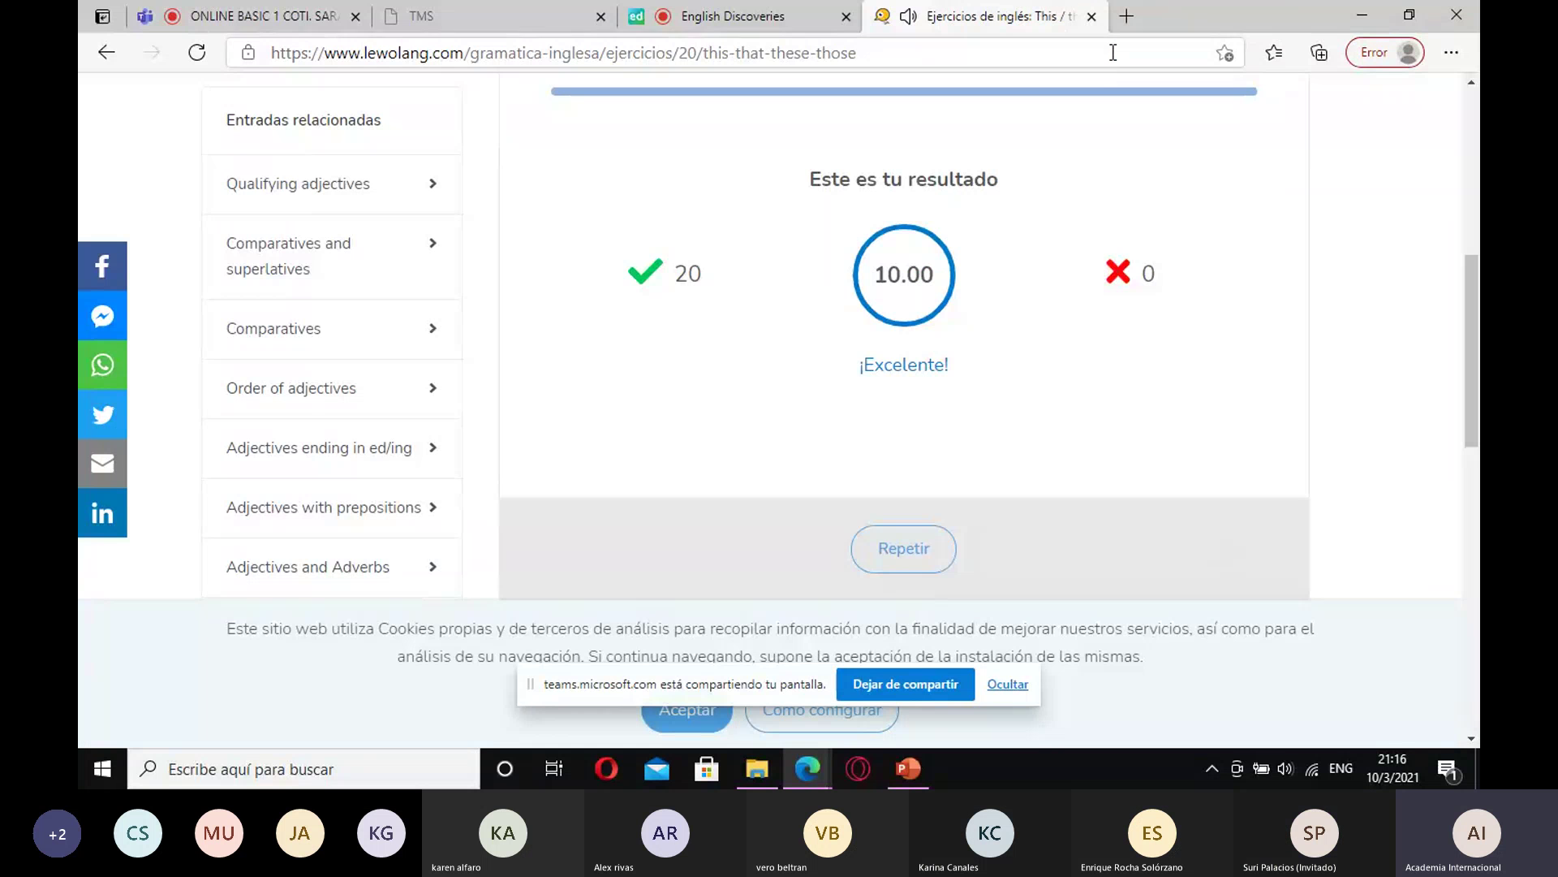
- Switch to the Microsoft Teams meeting and stop sharing the screen
left_click(271, 10)
mouse_move(688, 455)
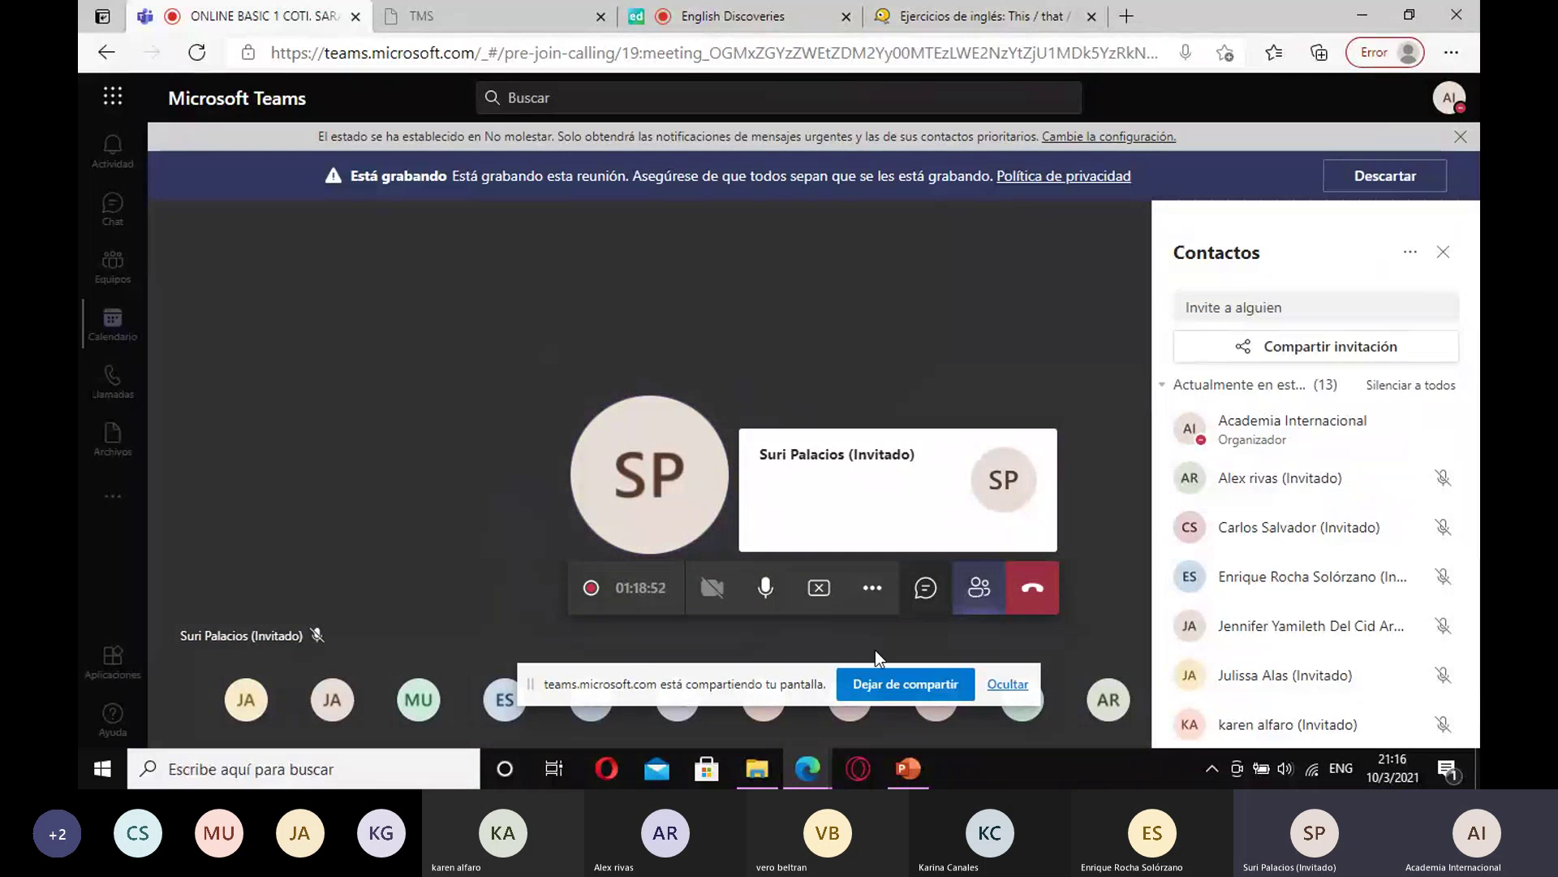
left_click(893, 693)
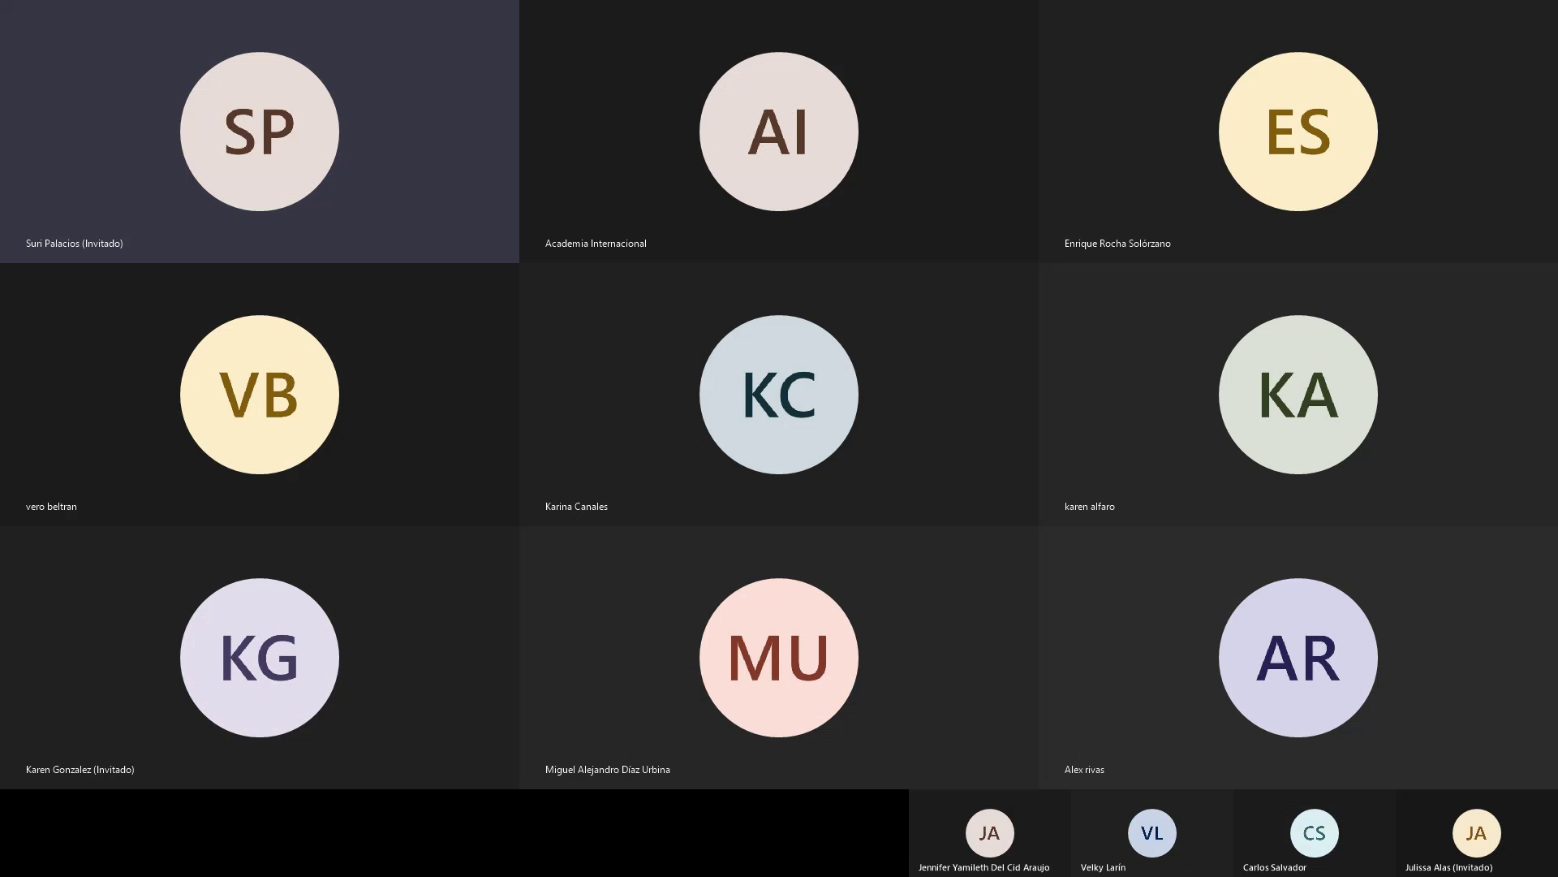